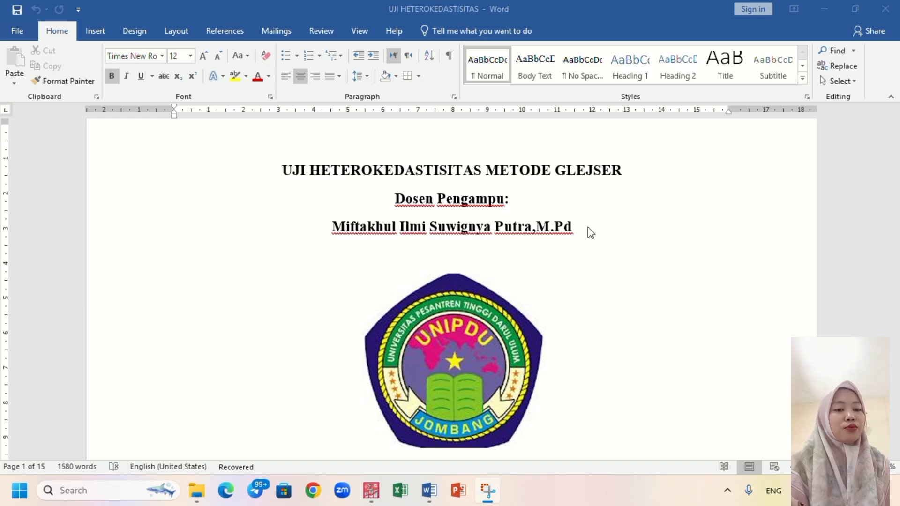
Step: Read through the heteroscedasticity test document's title page and its definition, history and benefits sections
scroll(589, 230, down, 5)
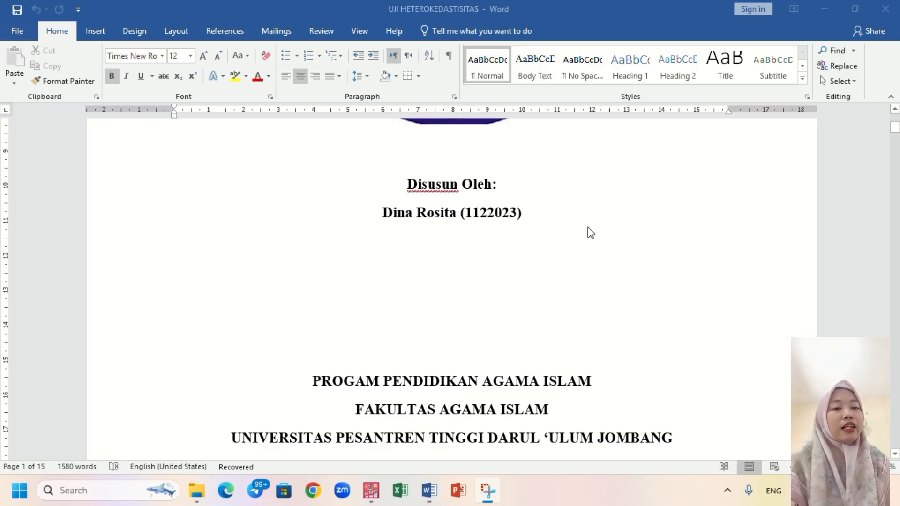
scroll(590, 232, up, 6)
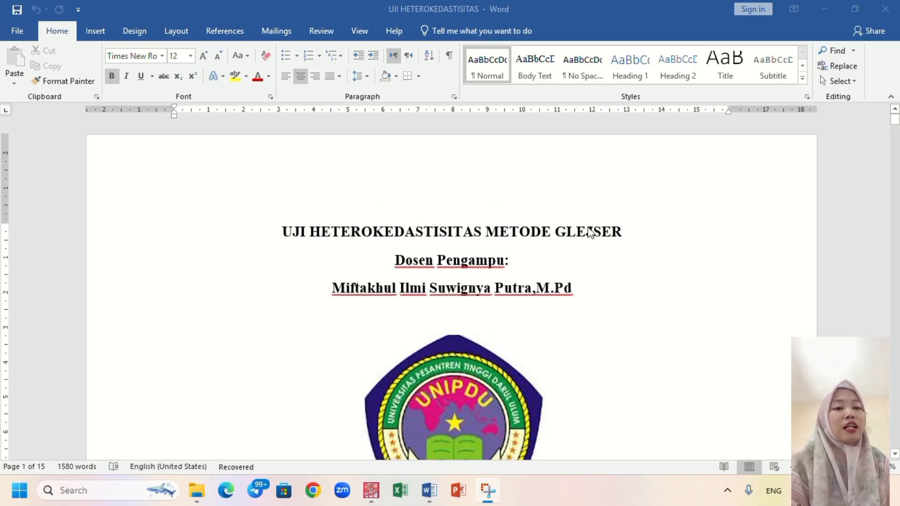
scroll(615, 243, down, 15)
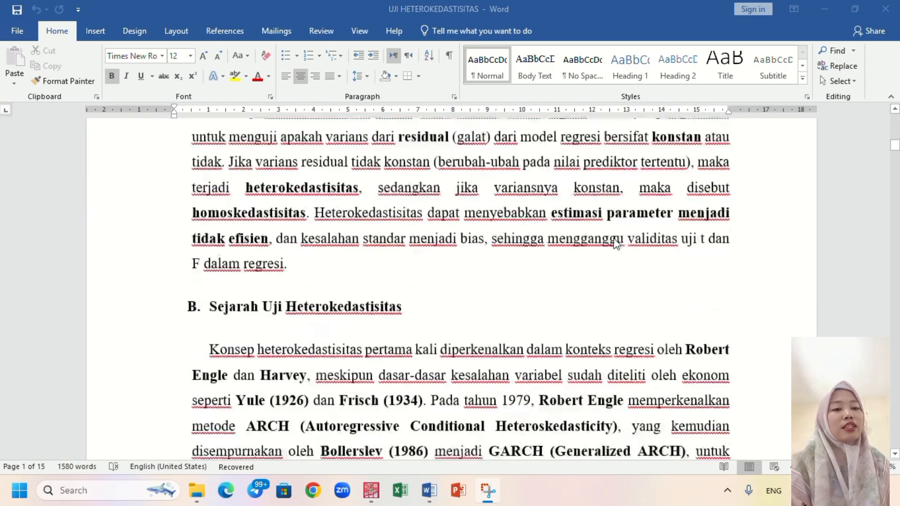
scroll(616, 242, up, 2)
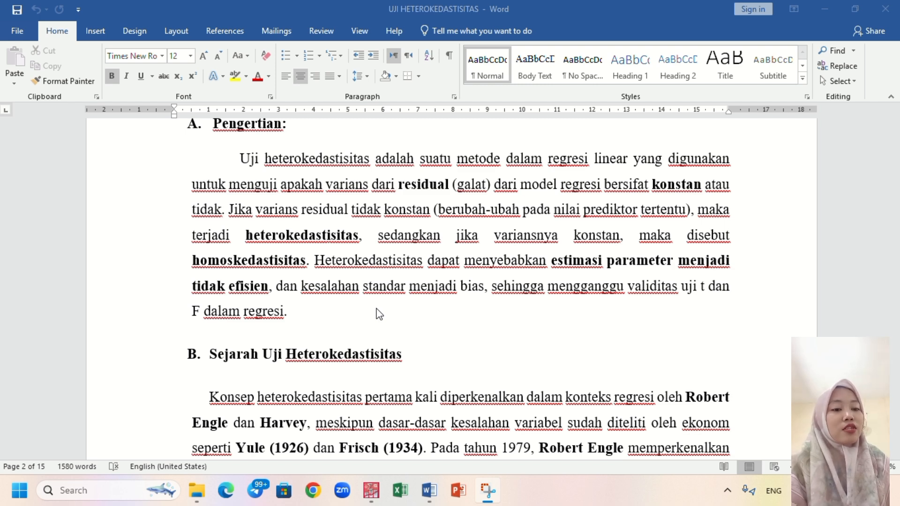
scroll(379, 314, down, 3)
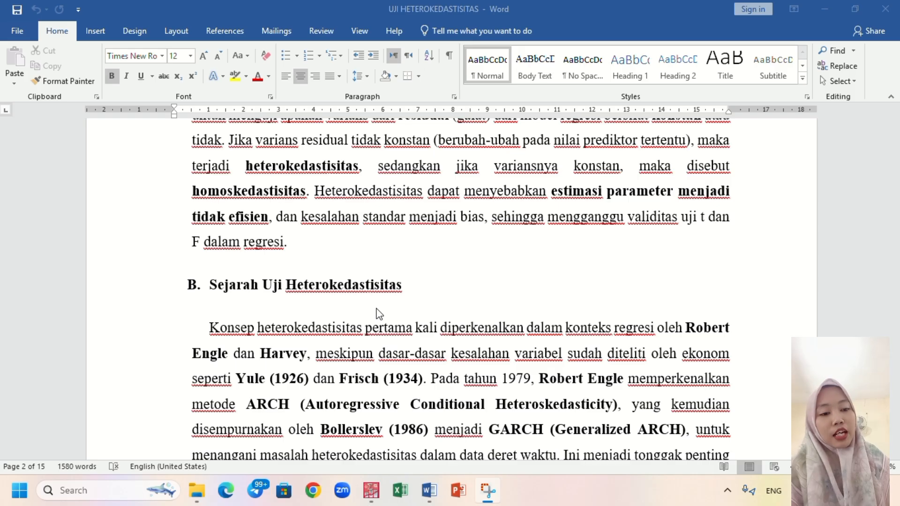
scroll(380, 314, down, 1)
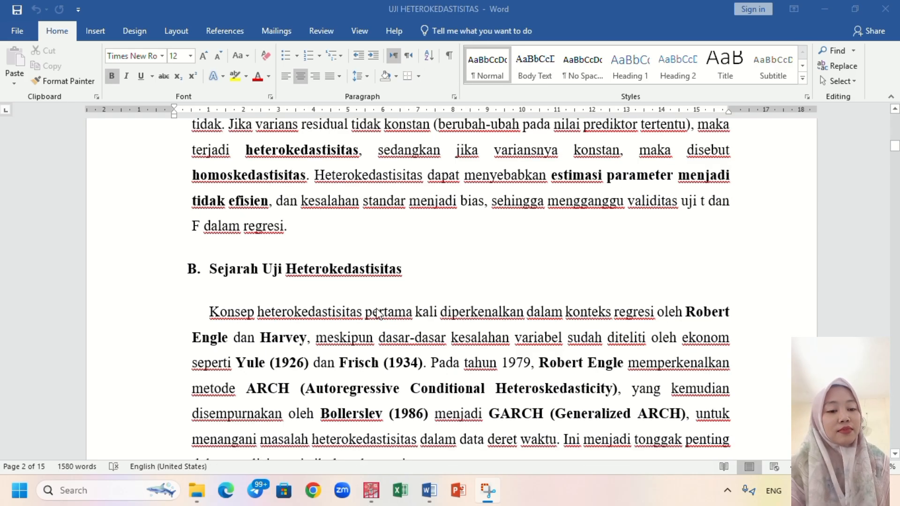
scroll(379, 314, down, 3)
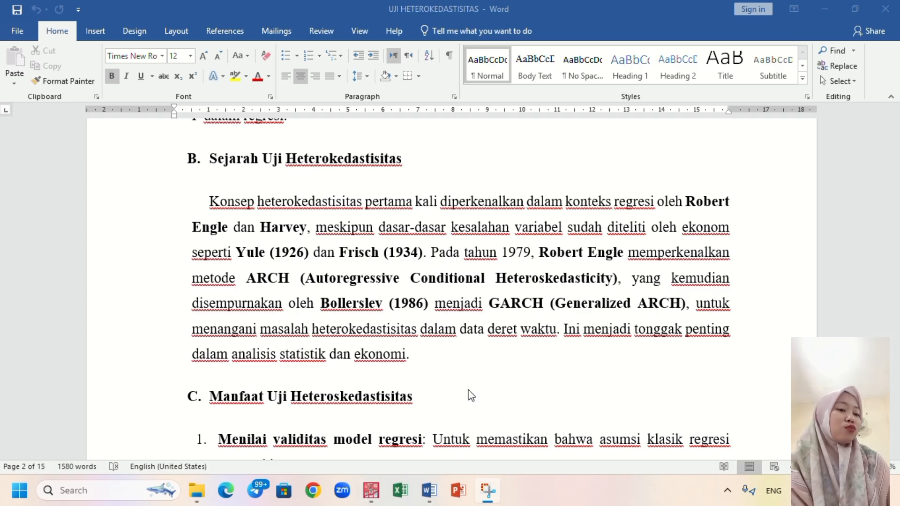
scroll(502, 403, down, 3)
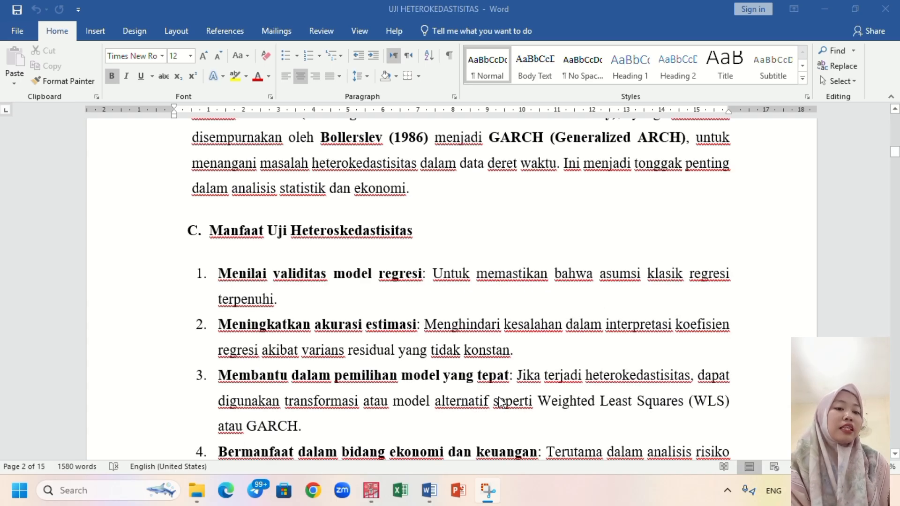
scroll(502, 403, down, 1)
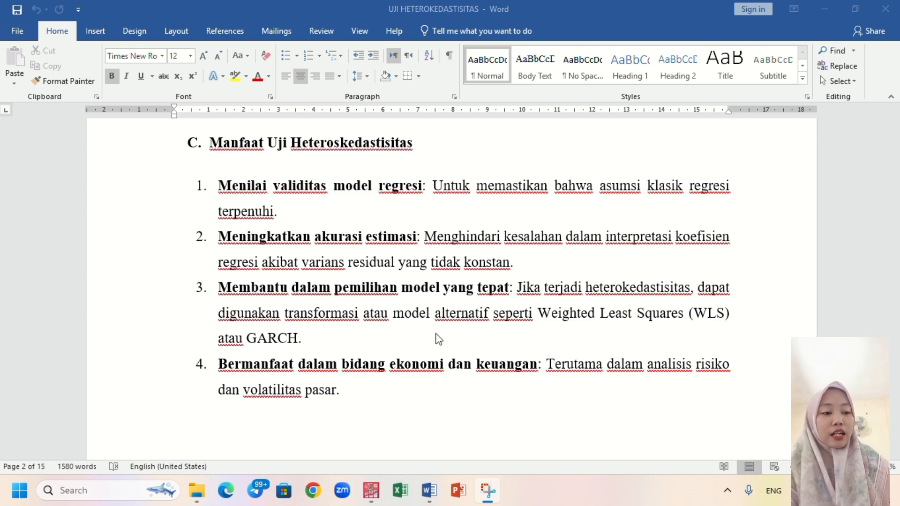
Step: Review the Glejser test's decision criteria and the sample problem about work motivation, interest and enthusiasm
scroll(490, 402, down, 8)
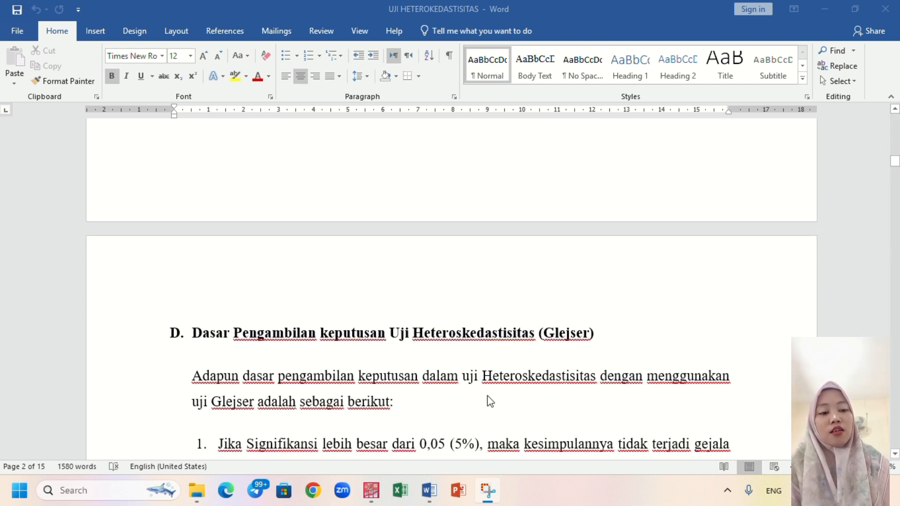
scroll(490, 401, down, 4)
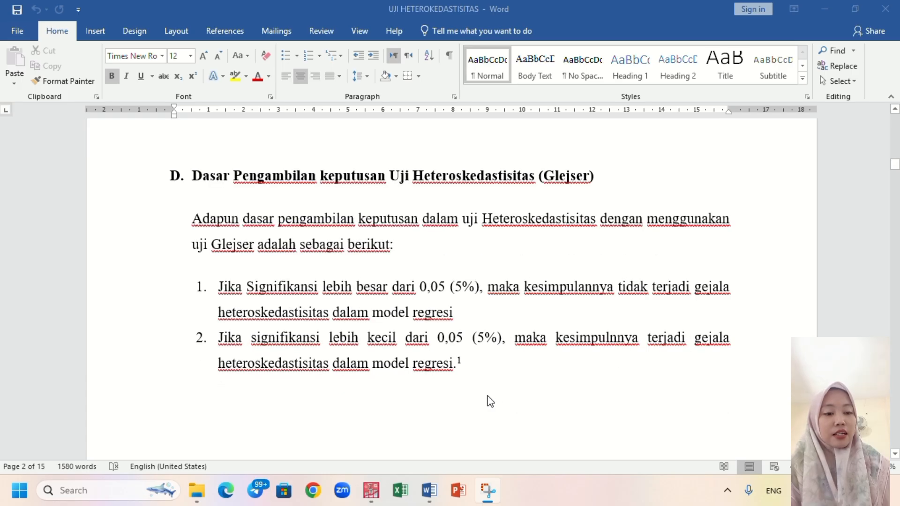
scroll(490, 402, down, 1)
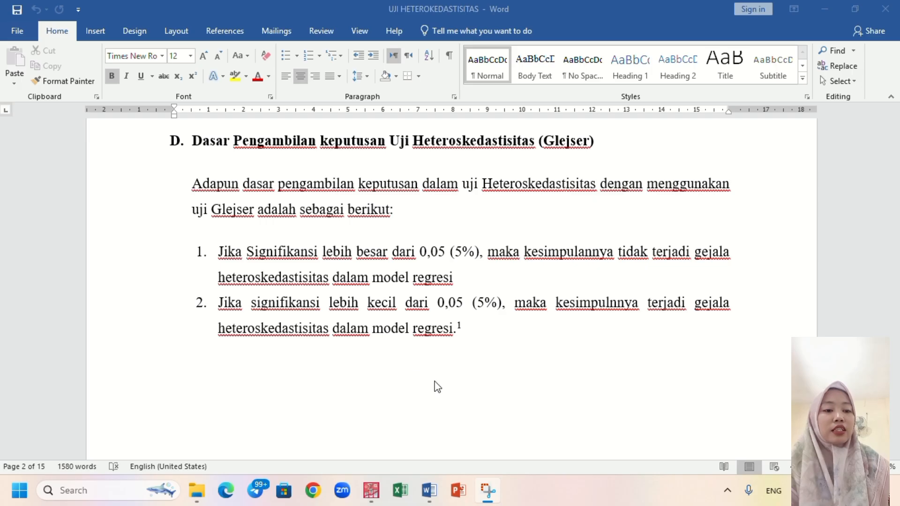
scroll(436, 389, down, 5)
scroll(418, 396, down, 8)
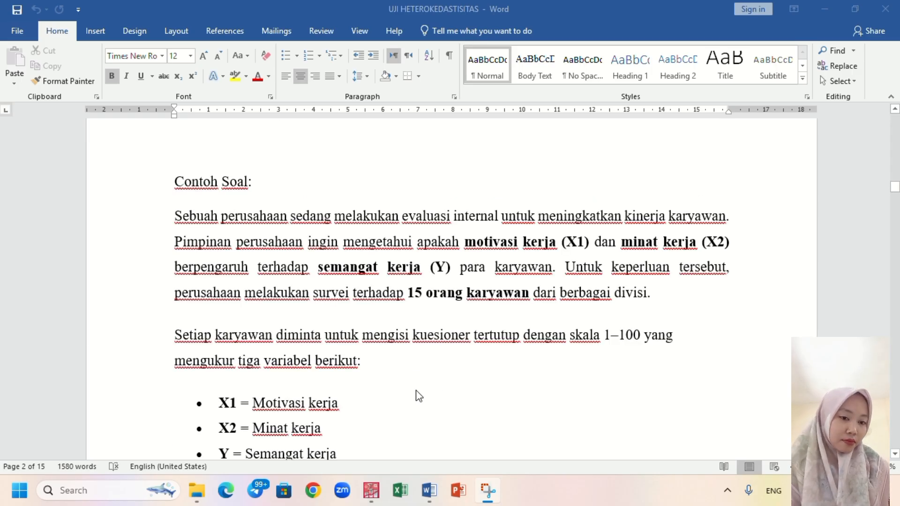
scroll(418, 396, down, 2)
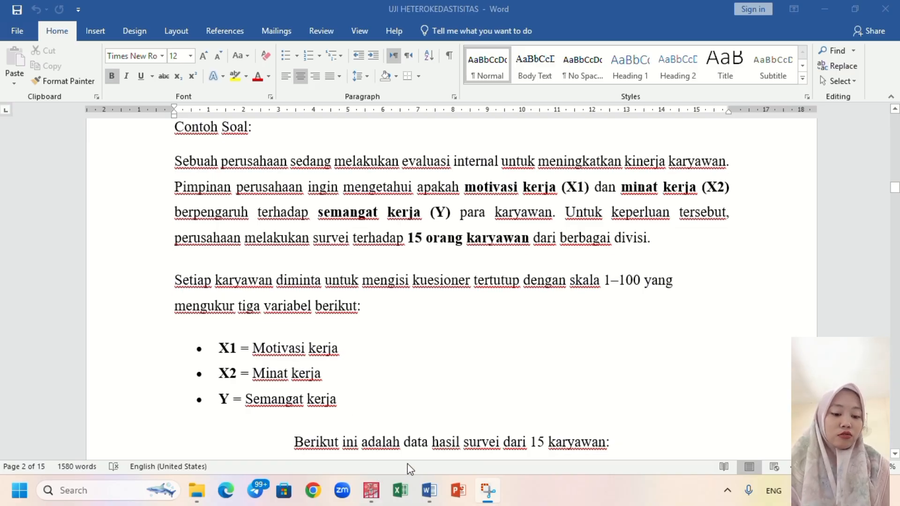
Step: Switch to the empty PASW Statistics Data Editor and maximize its window
mouse_move(364, 502)
click(351, 428)
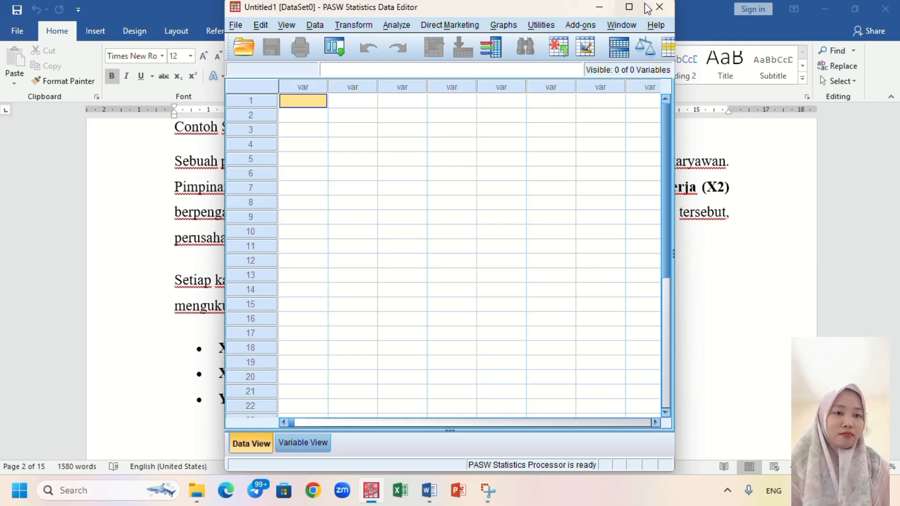
click(629, 8)
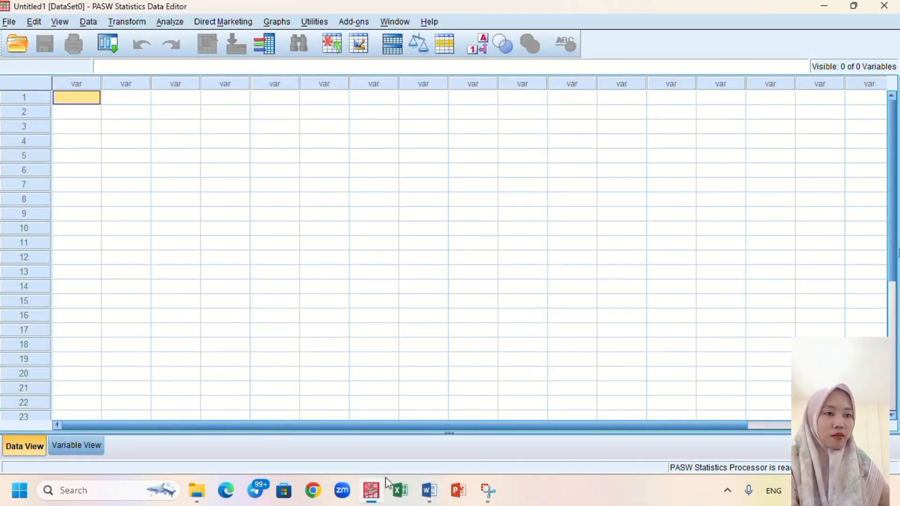
Step: Show the Word document beside the PASW data editor and examine all columns of the 15-employee survey table
click(431, 443)
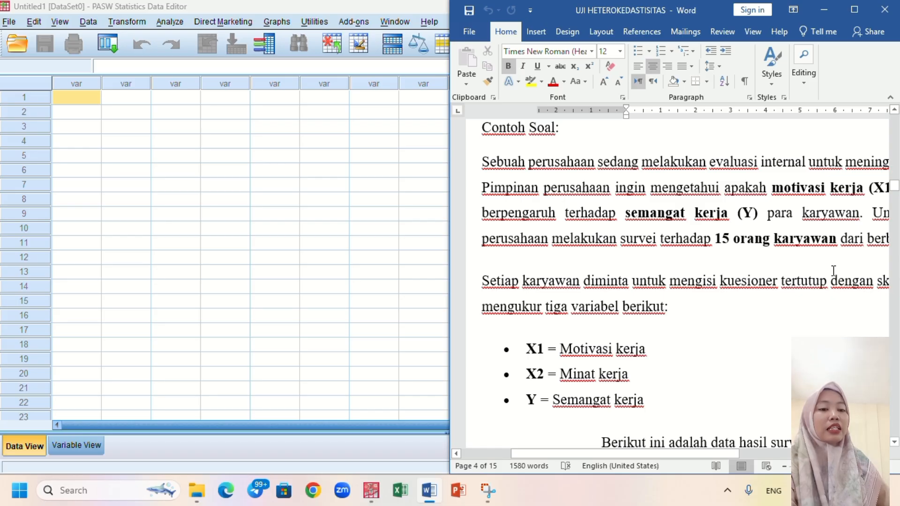
scroll(834, 271, right, 5)
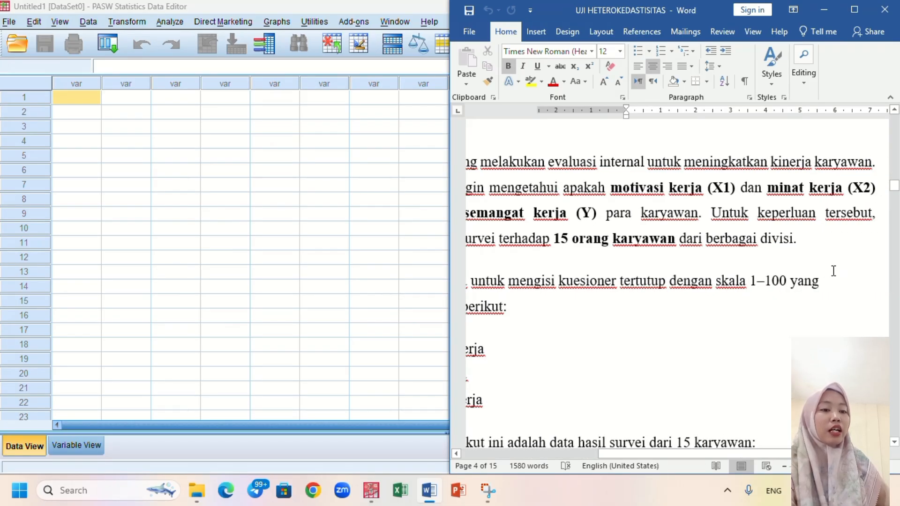
scroll(833, 271, left, 1)
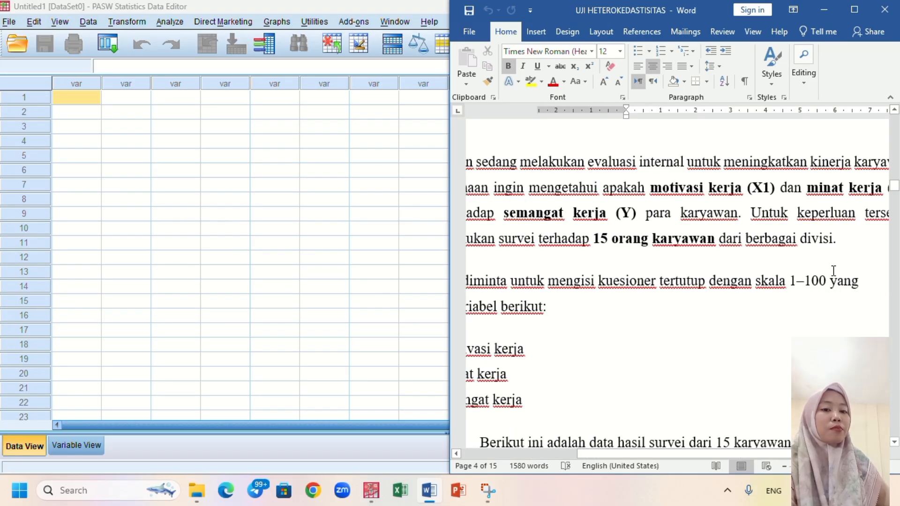
scroll(833, 271, down, 1)
scroll(833, 271, left, 5)
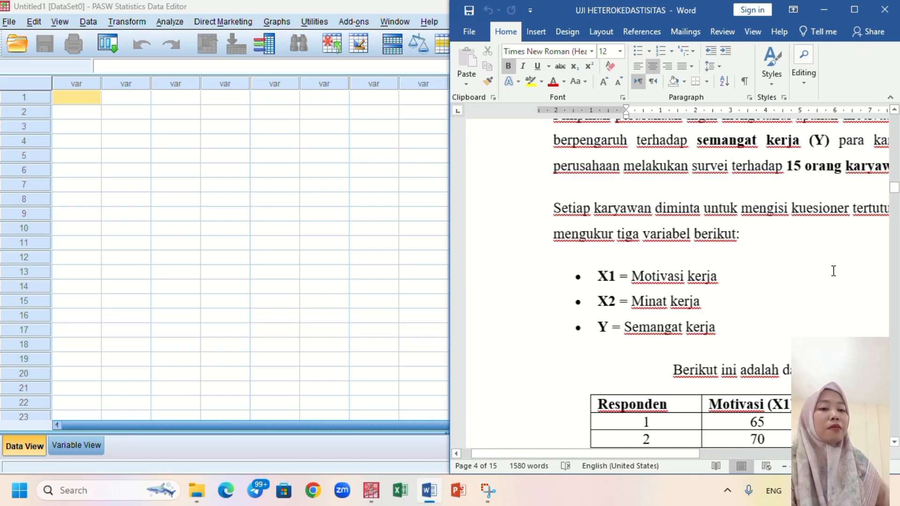
scroll(834, 271, down, 3)
scroll(833, 271, right, 3)
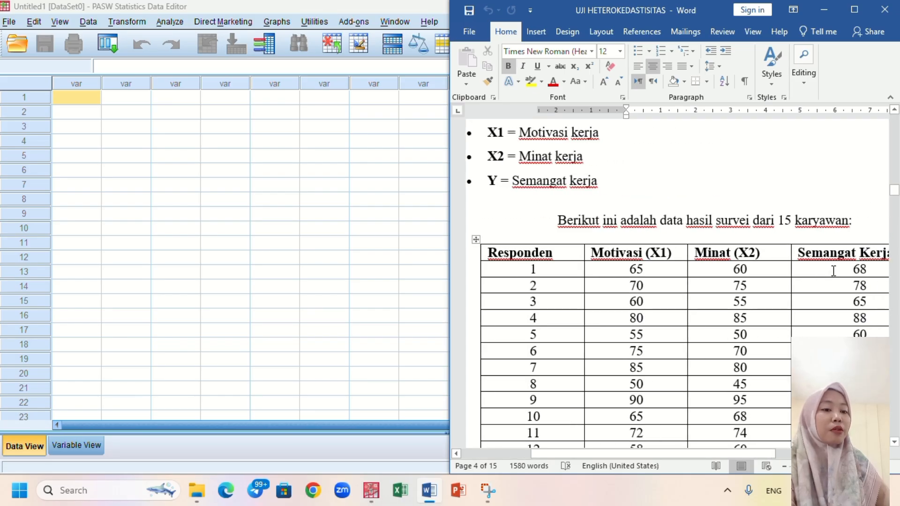
scroll(832, 271, down, 3)
scroll(833, 270, down, 1)
scroll(833, 271, up, 2)
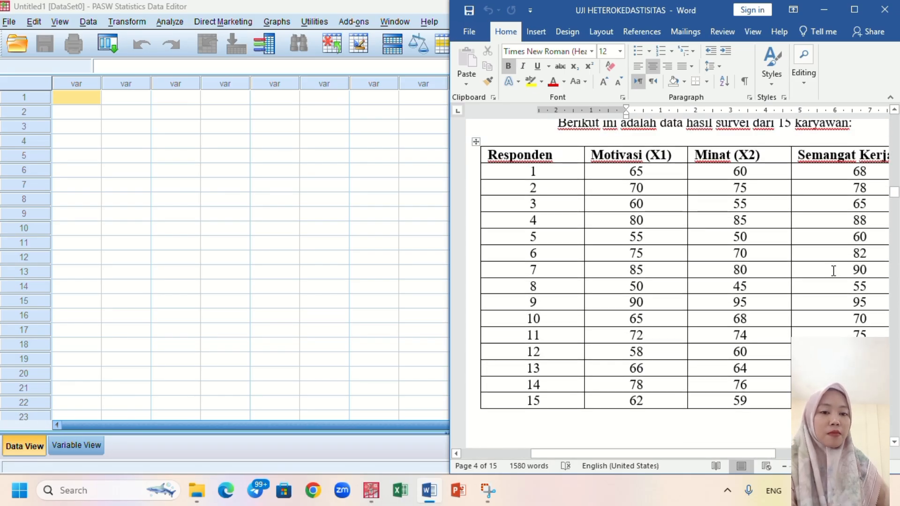
scroll(833, 270, down, 3)
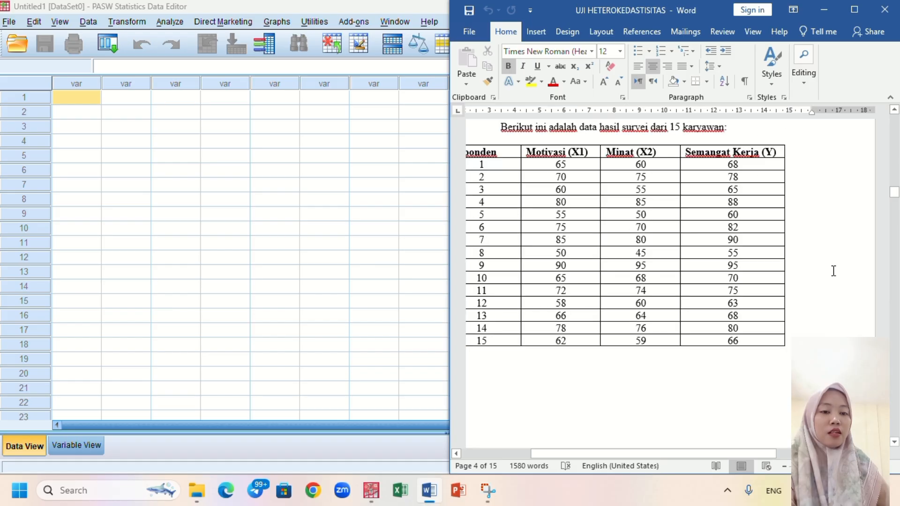
scroll(612, 251, left, 2)
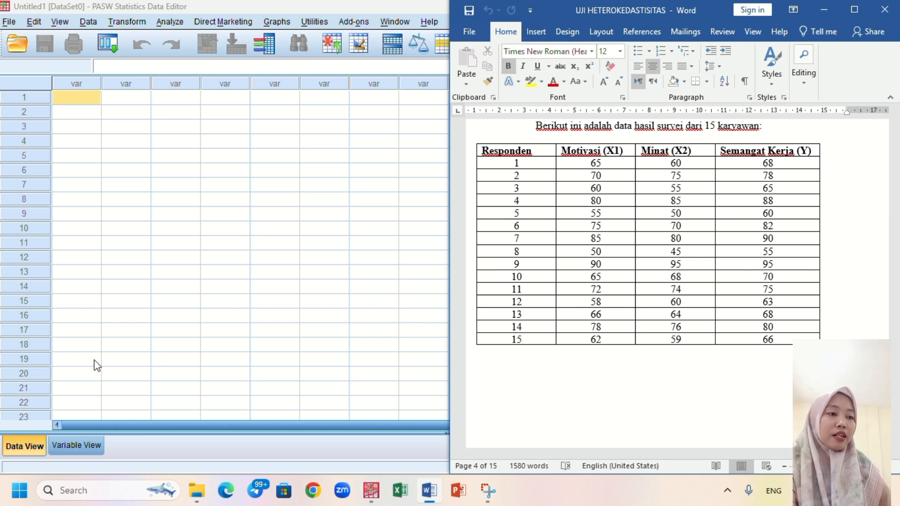
click(10, 22)
mouse_move(37, 42)
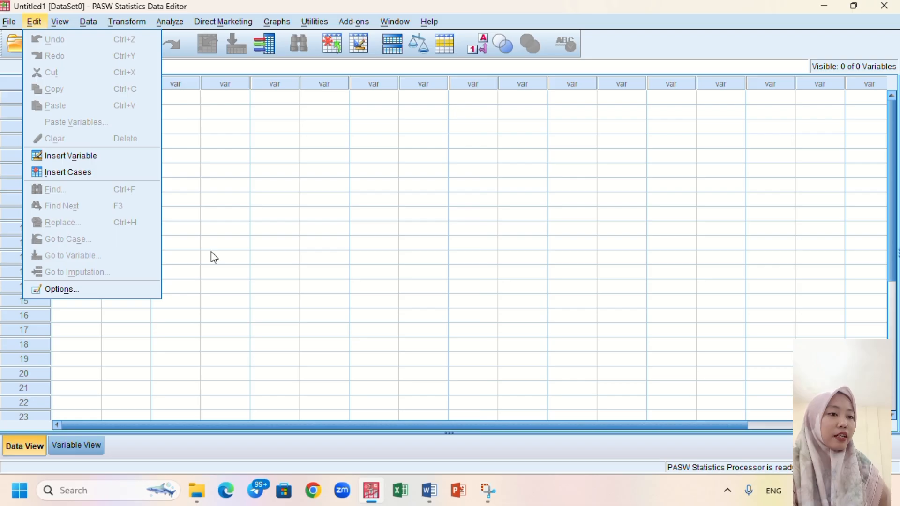
click(6, 22)
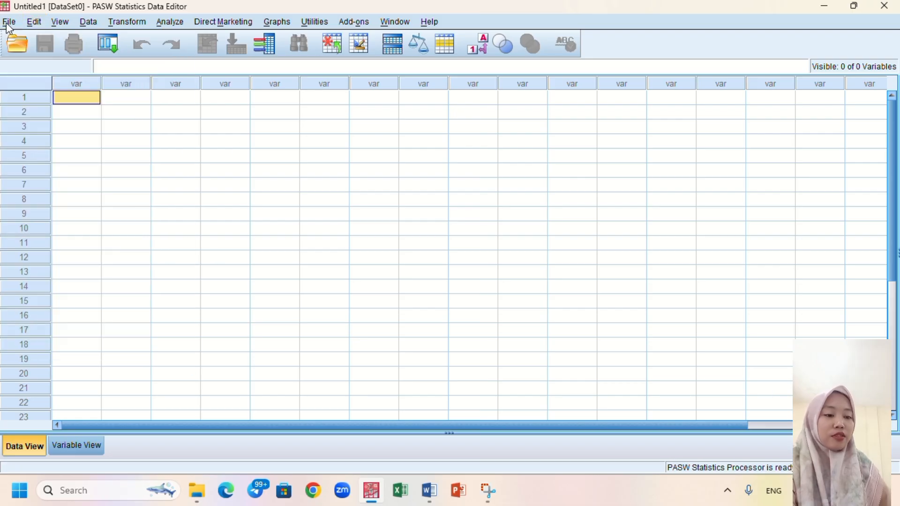
Step: Define the first variable in the PASW dataset's variable list with the name motivasi
click(70, 447)
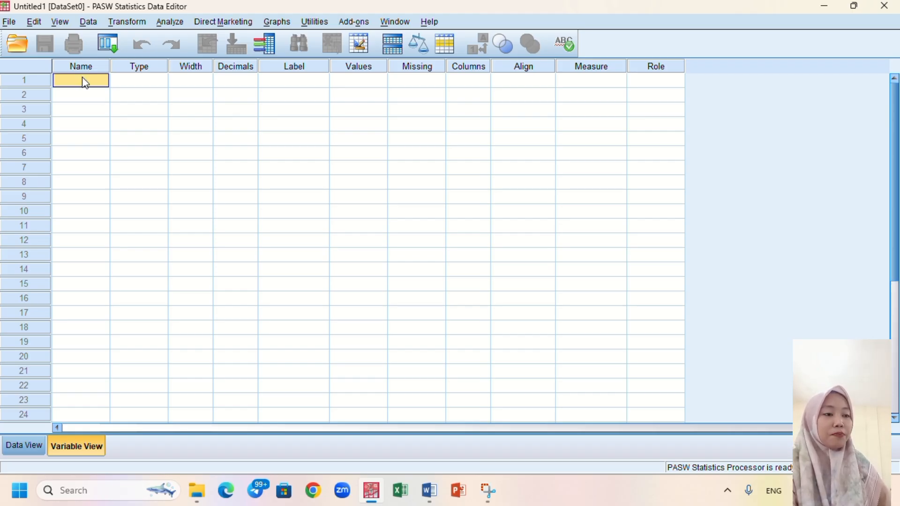
text(motivas)
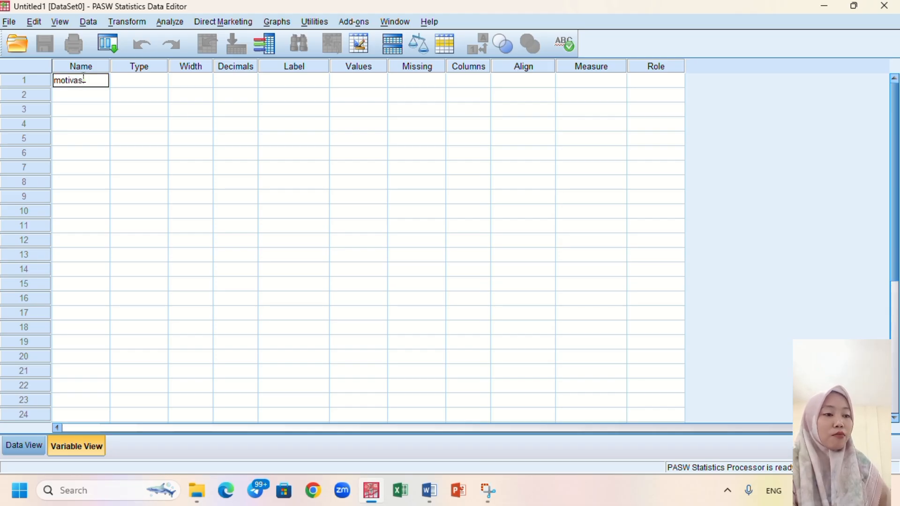
key(Return)
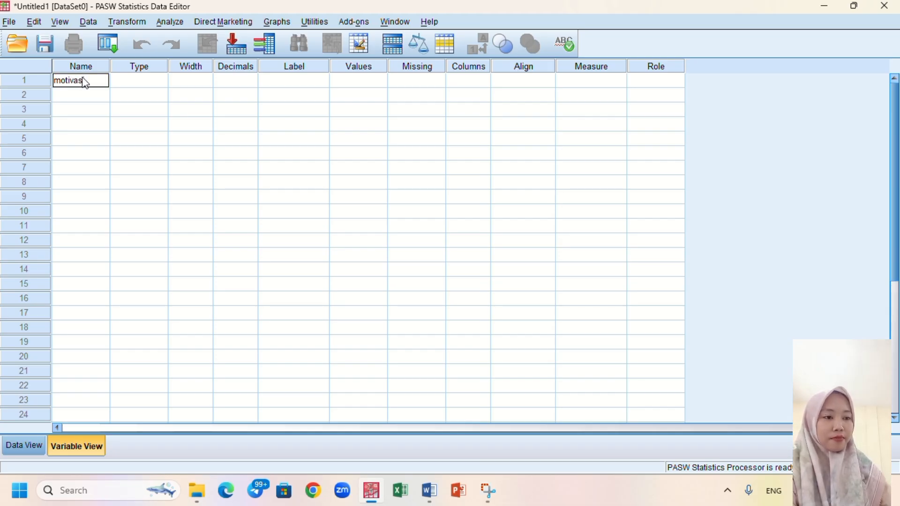
text(i)
Step: Add two more variables named minat and semangat in rows 2 and 3
click(81, 96)
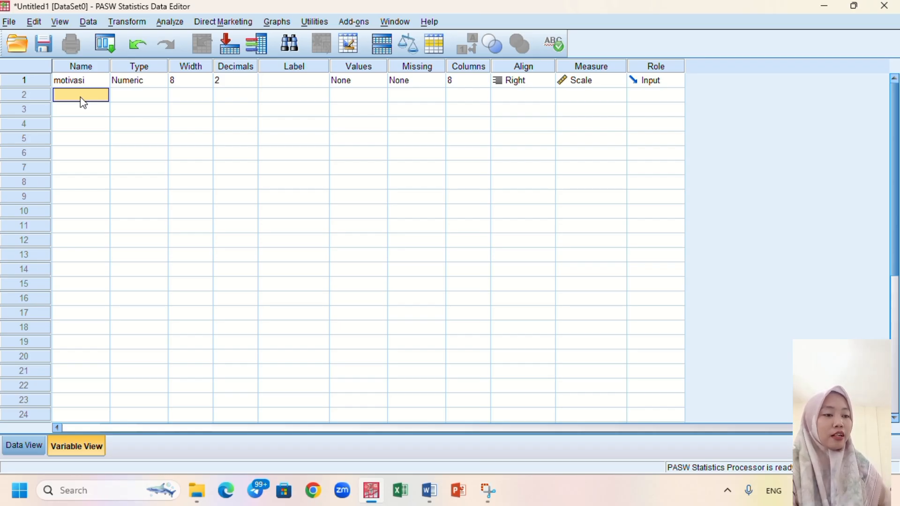
text(minat)
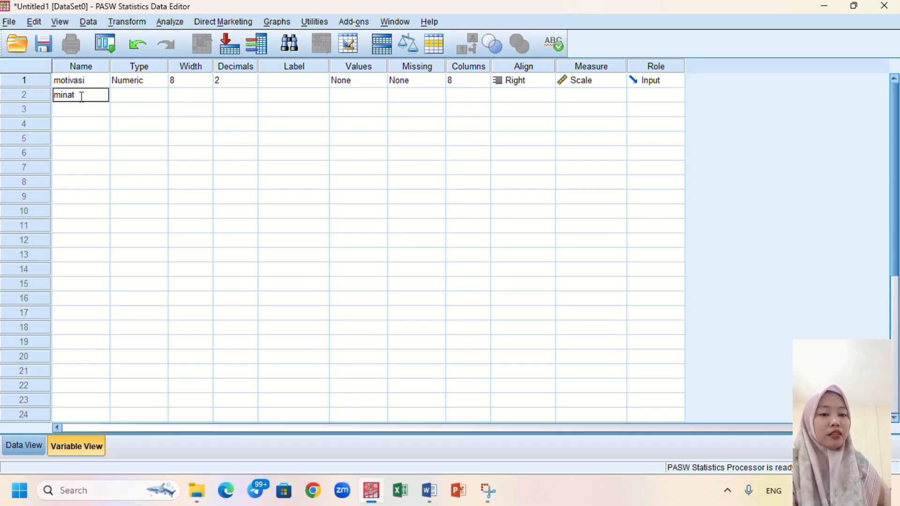
key(Return)
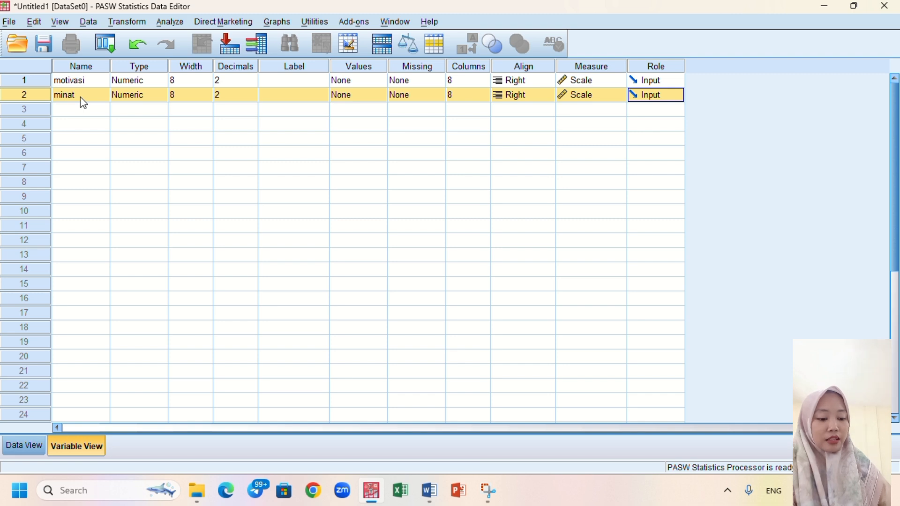
click(83, 111)
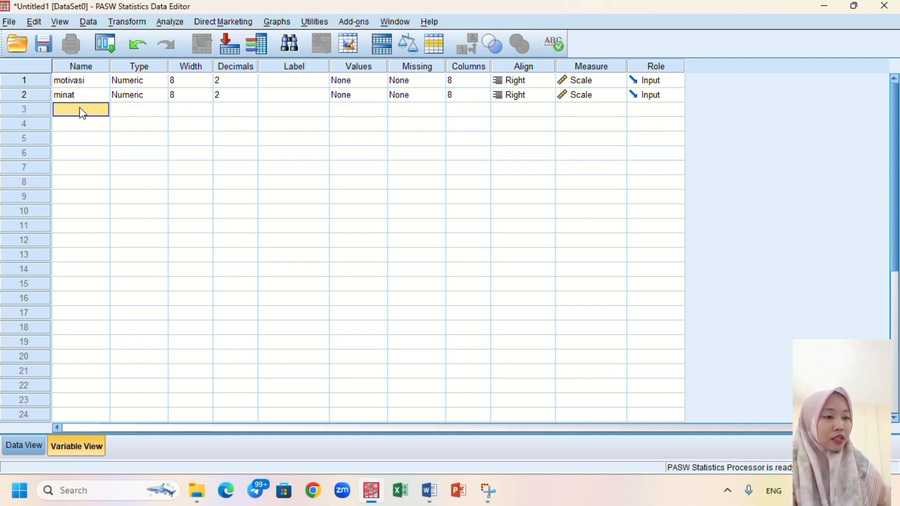
text(semangat)
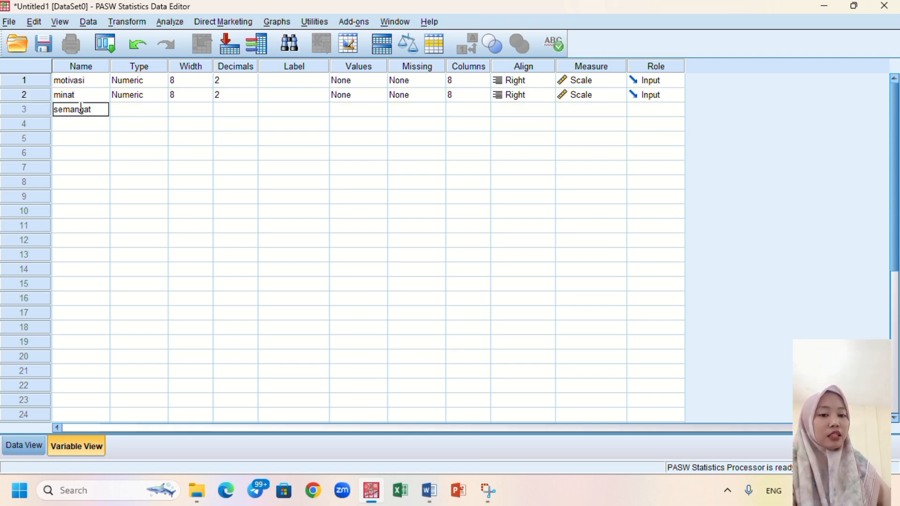
key(Return)
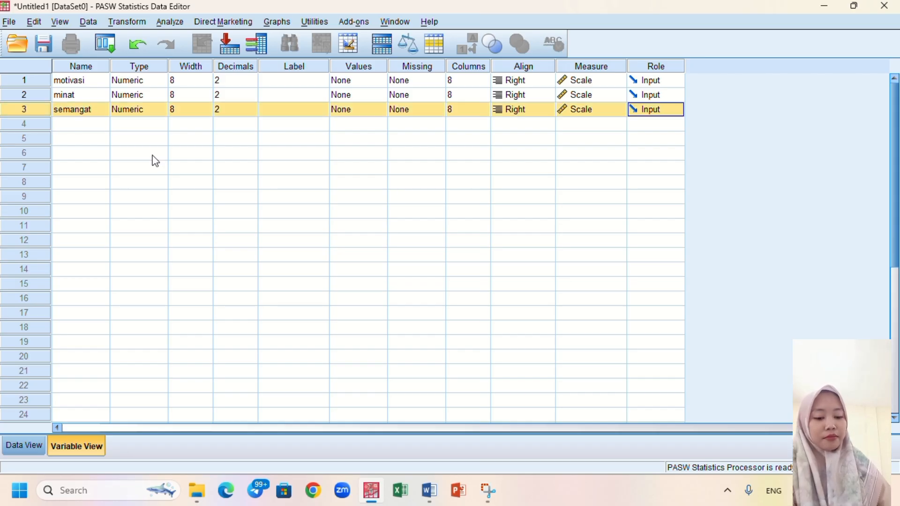
Step: Show the data editor beside the Word table and set the Decimals of motivasi, minat and semangat to 0
key(super+Left)
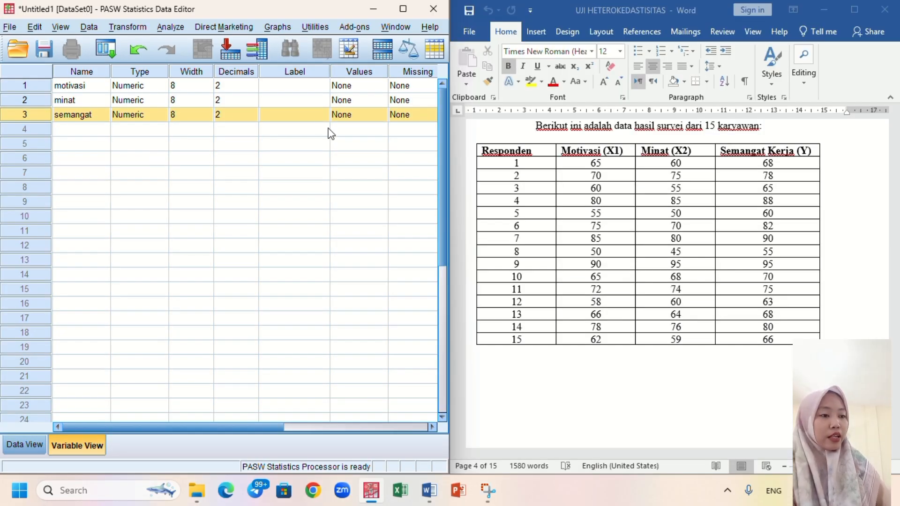
click(233, 85)
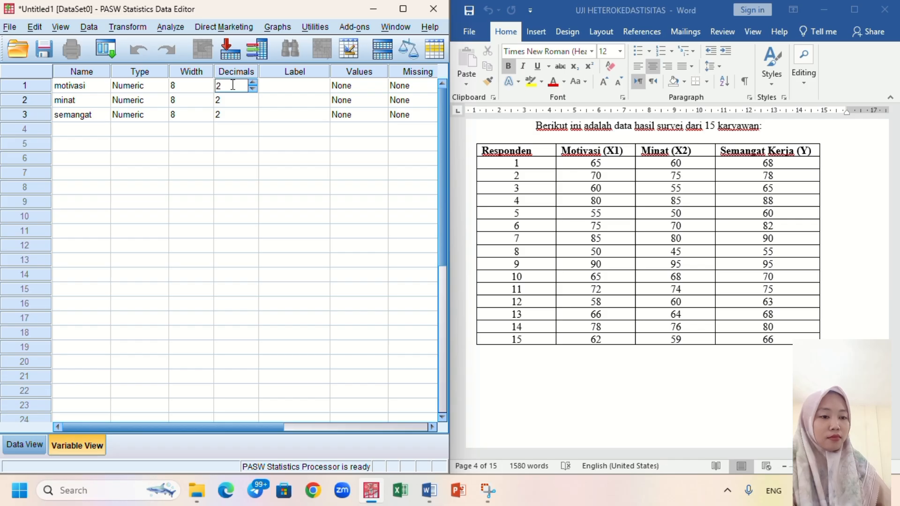
click(253, 89)
click(252, 88)
click(249, 95)
click(253, 103)
click(253, 103)
click(249, 114)
click(253, 118)
click(253, 117)
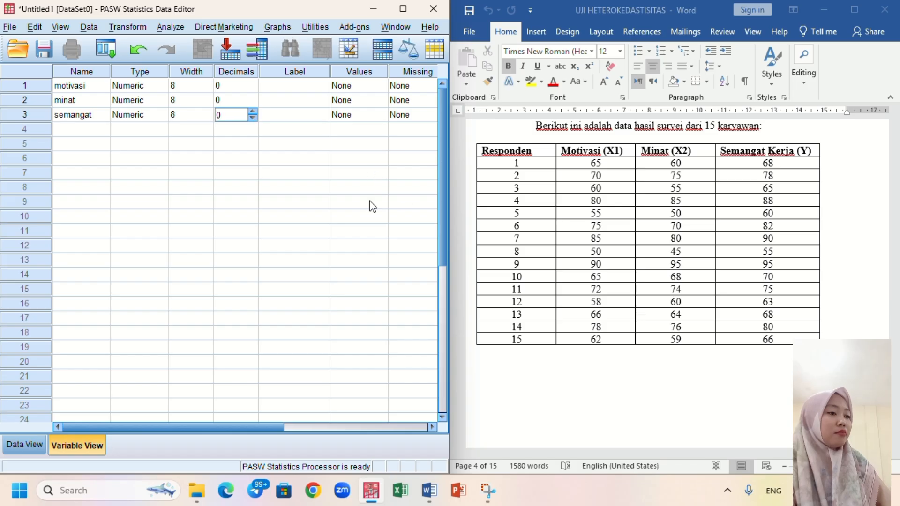
click(285, 427)
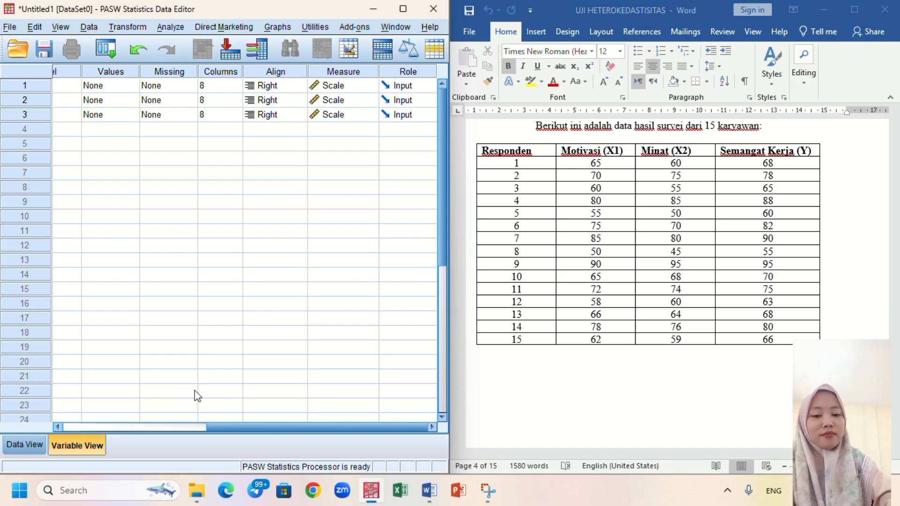
click(184, 427)
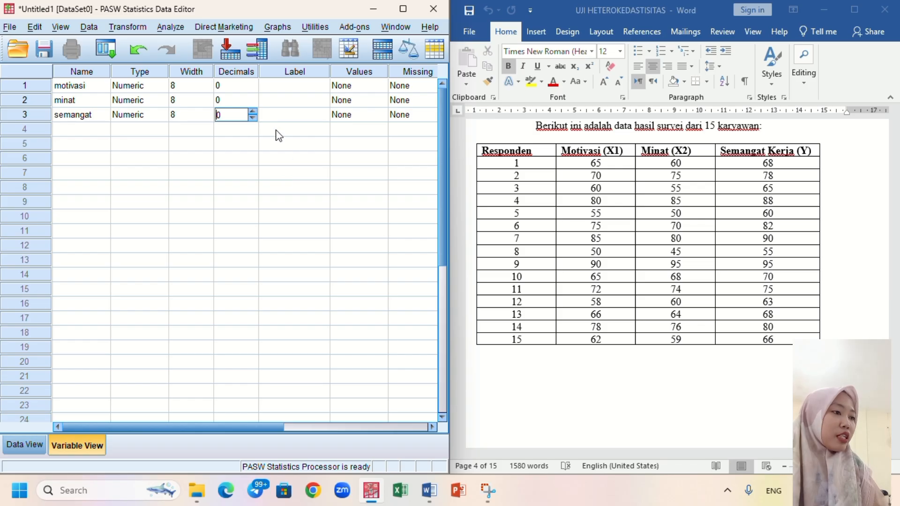
click(271, 118)
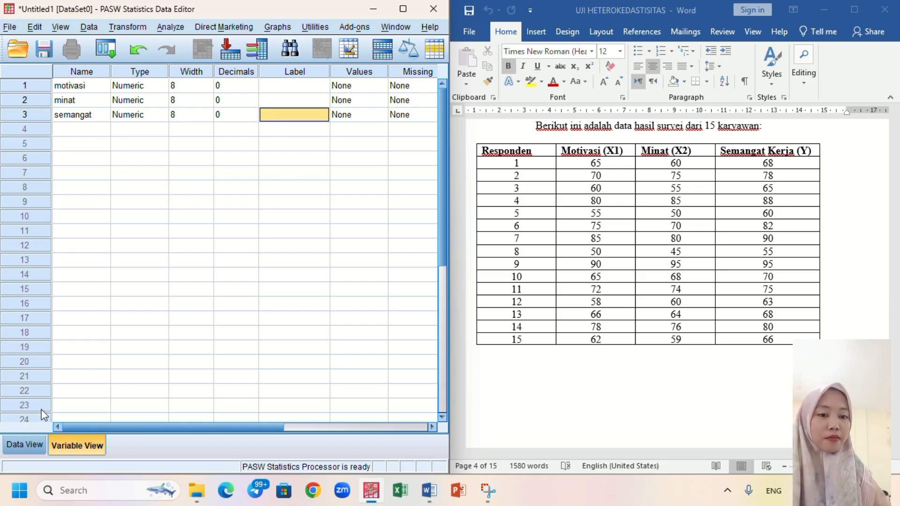
Step: Switch to the data grid and enter motivasi values 65, 70, 60, 80 and 55 in rows 1 to 5
click(31, 449)
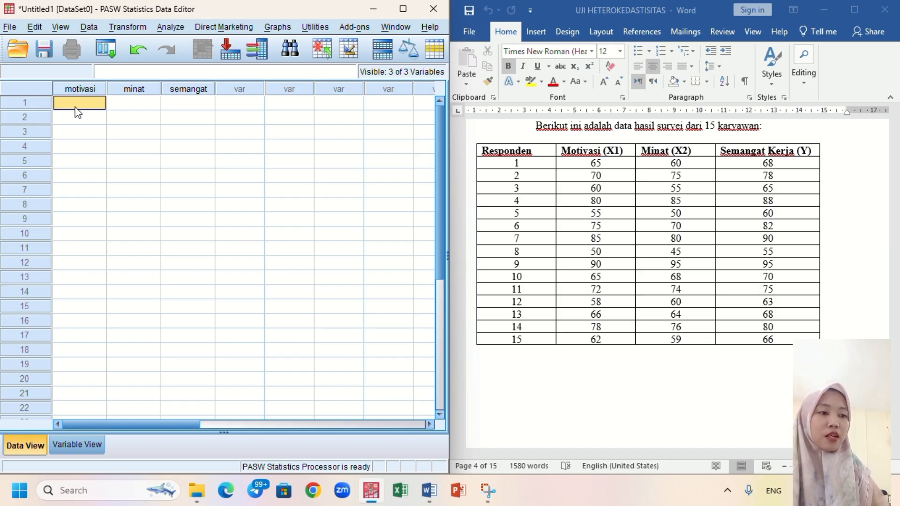
text(65)
key(Return)
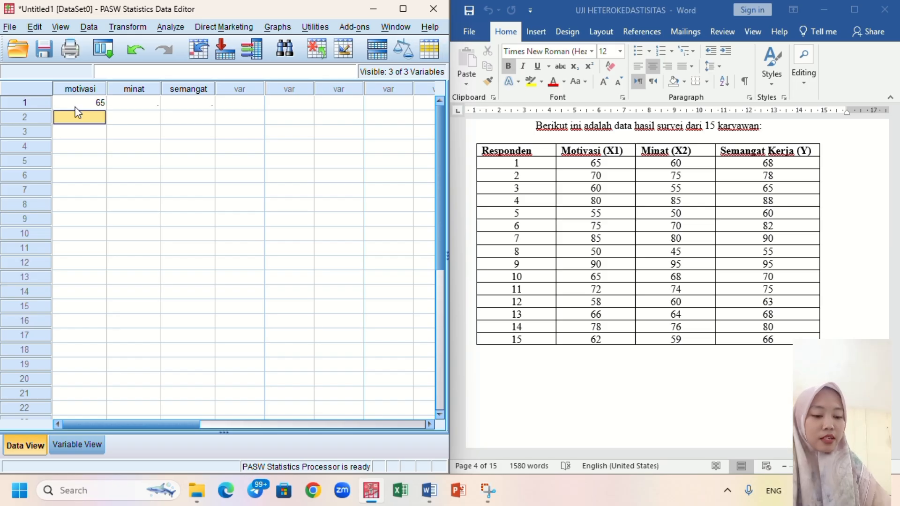
text(70)
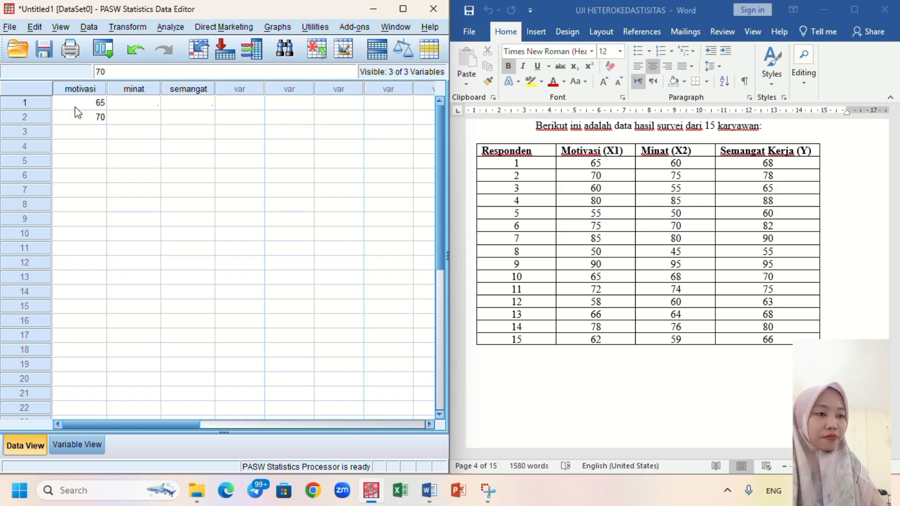
key(Return)
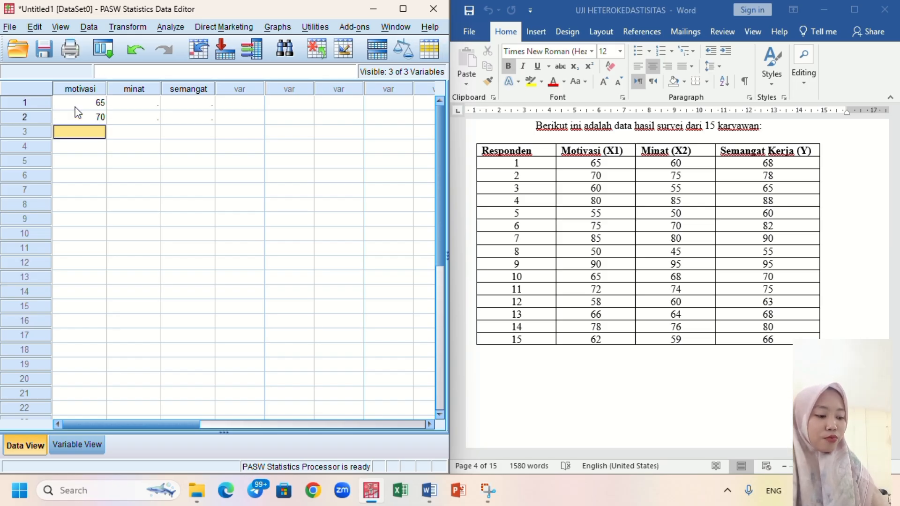
text(60)
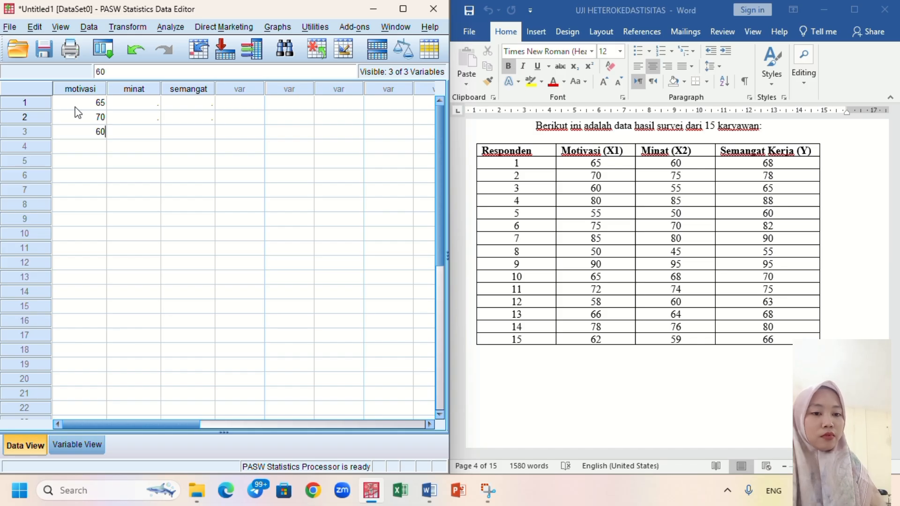
key(Return)
text(8)
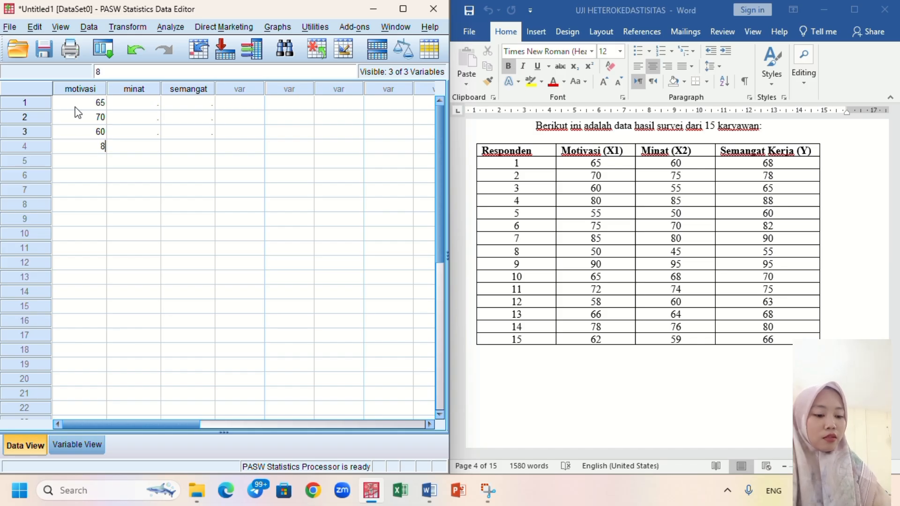
text(0)
key(Return)
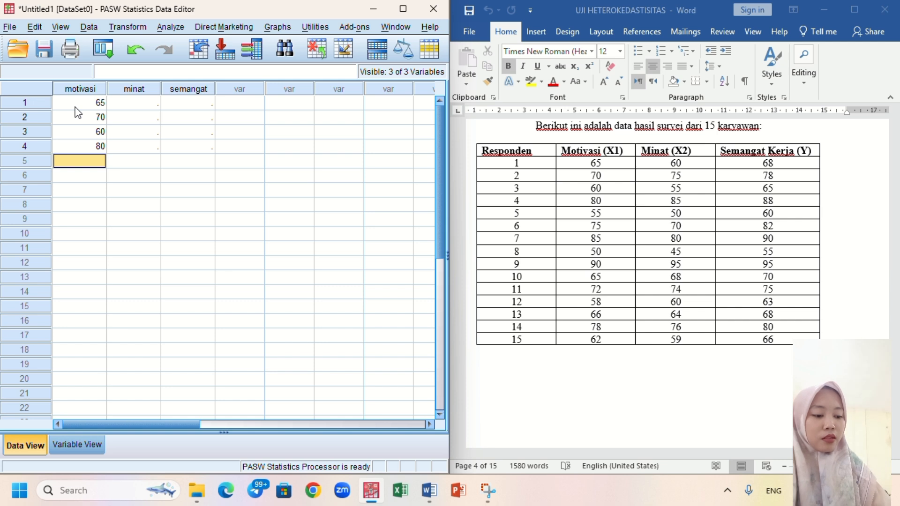
text(55)
key(Return)
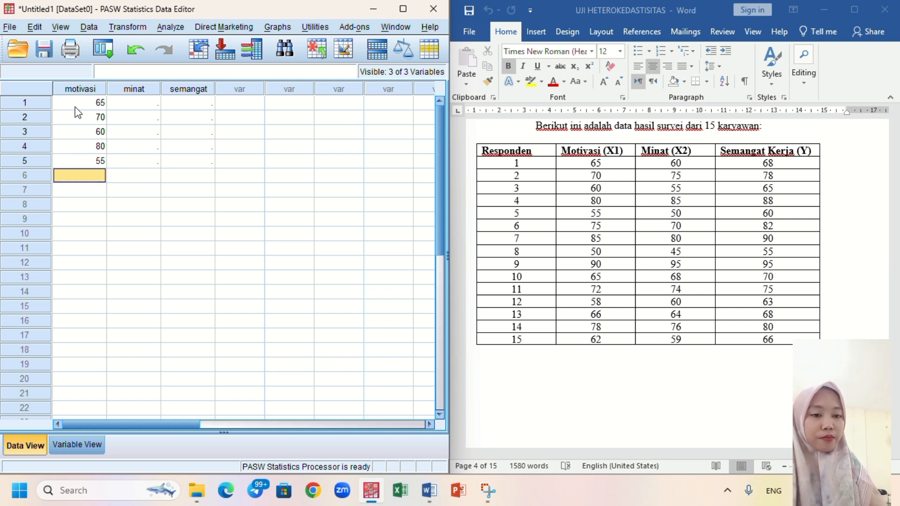
Step: Continue the motivasi column in rows 6 to 10 with the values 75, 85, 50, 90 and 65
text(75)
key(Return)
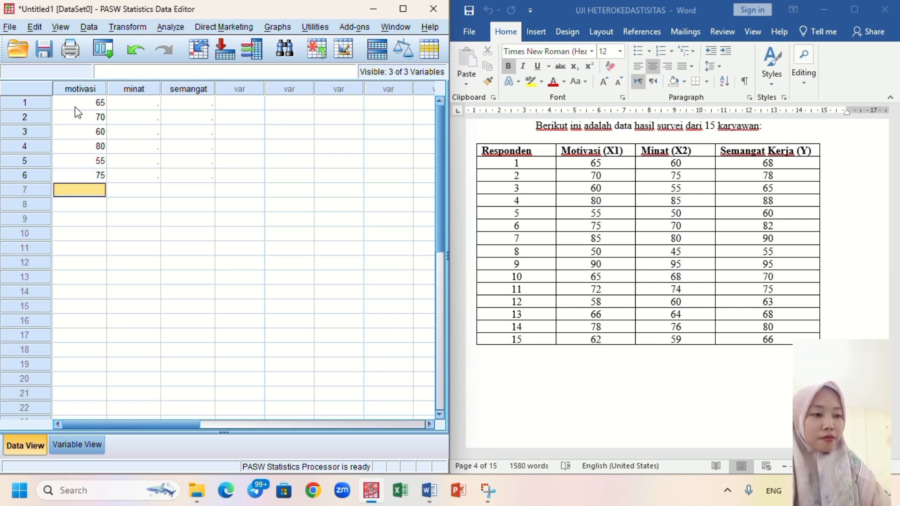
text(85)
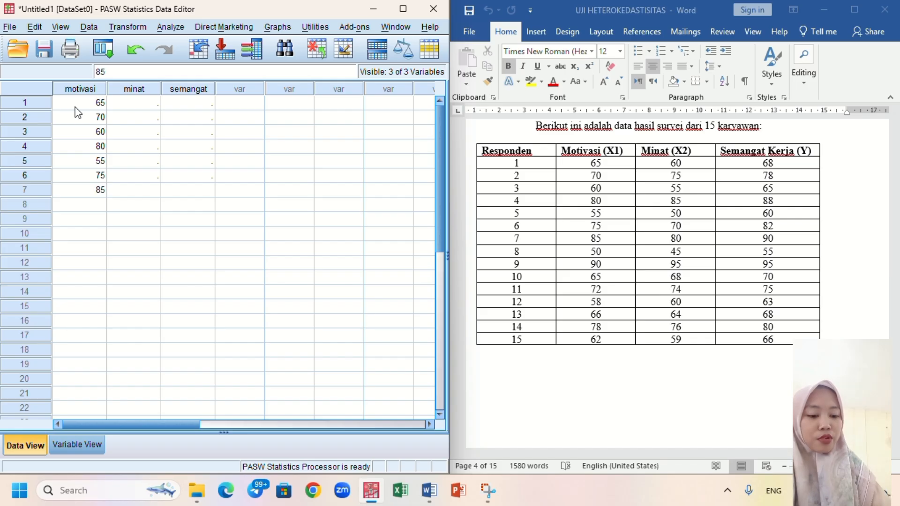
key(Return)
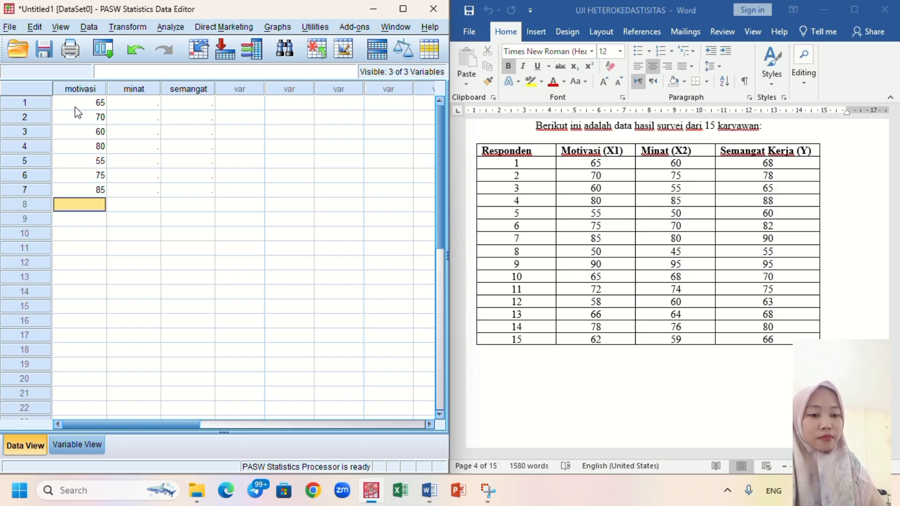
text(50)
key(Return)
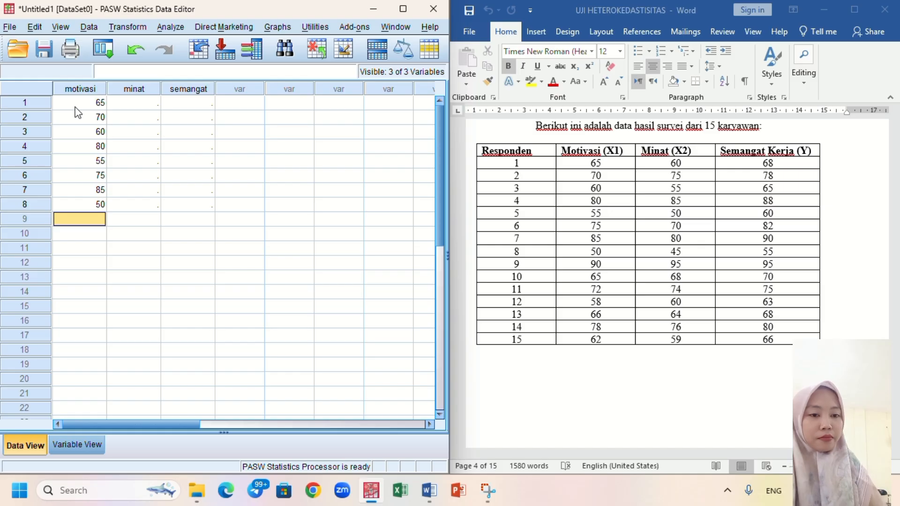
text(90)
key(Return)
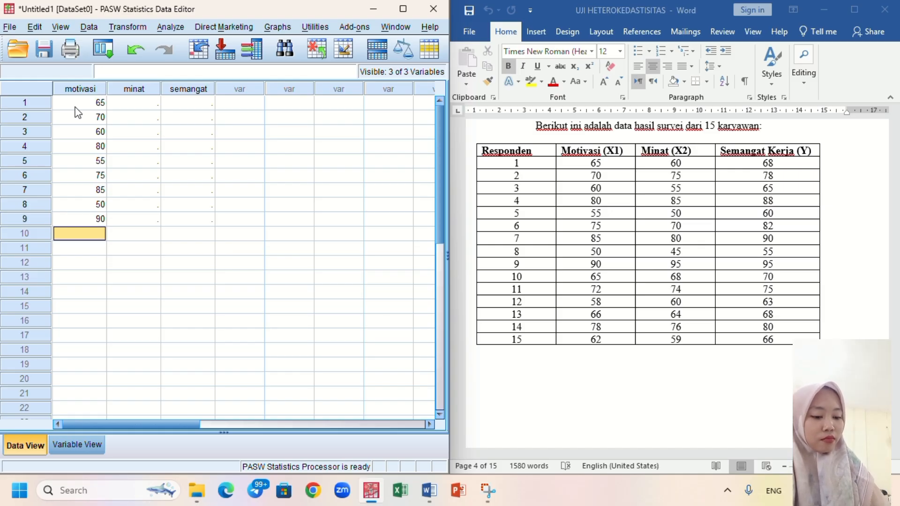
text(65)
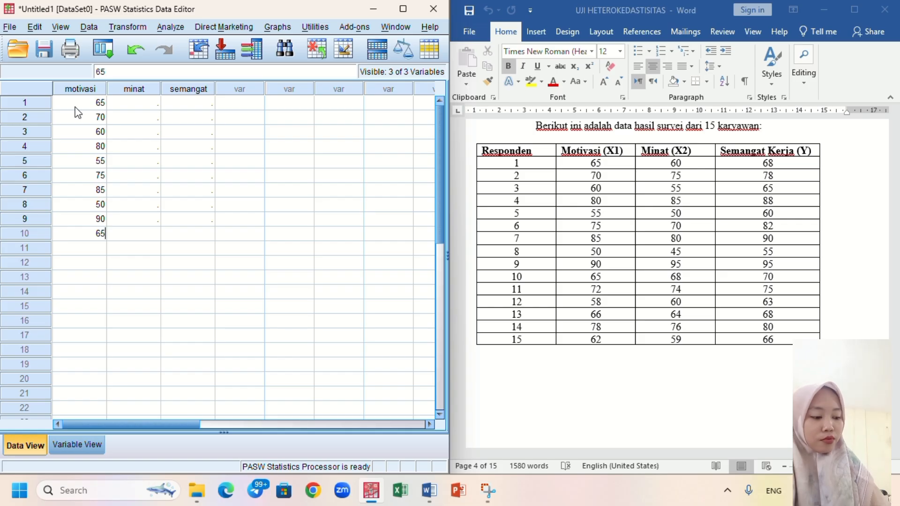
key(Return)
Step: Complete the motivasi column in rows 11 to 15 with the values 72, 58, 66, 78 and 62
text(72)
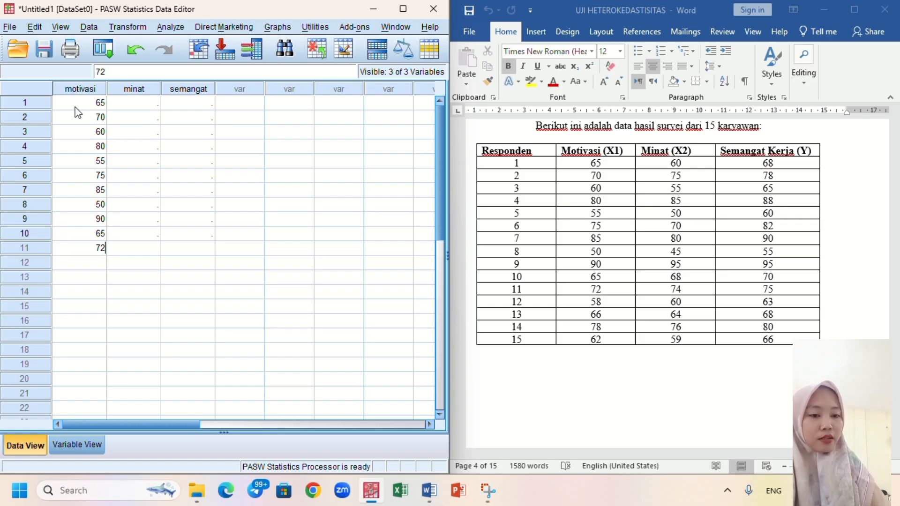
key(Return)
text(5)
text(8)
key(Return)
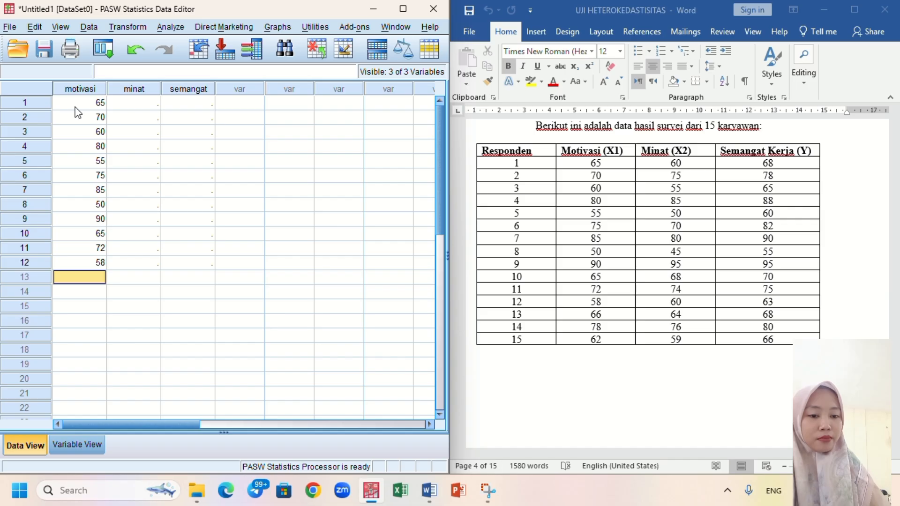
text(66)
key(Return)
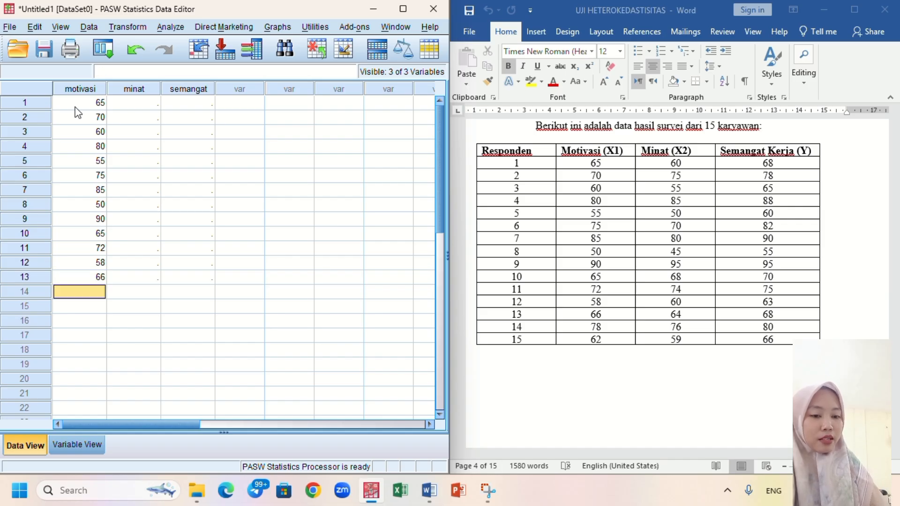
text(78)
key(Return)
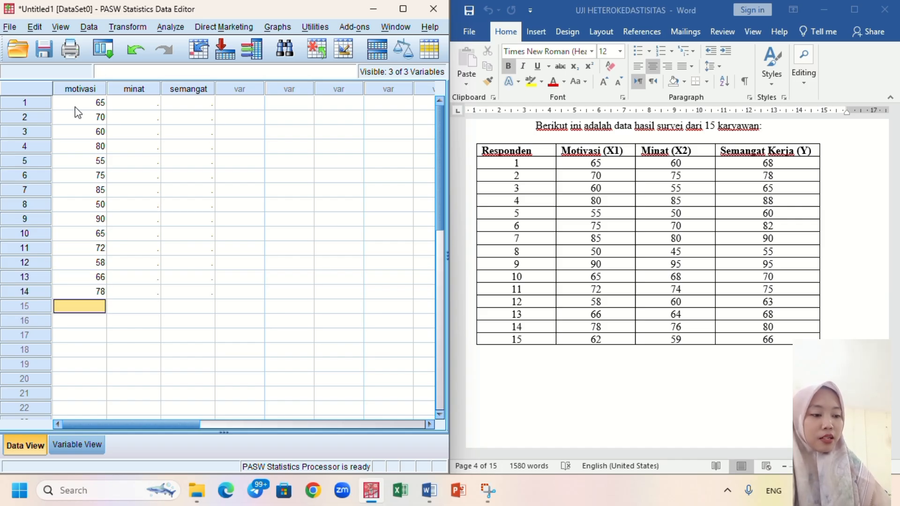
text(6)
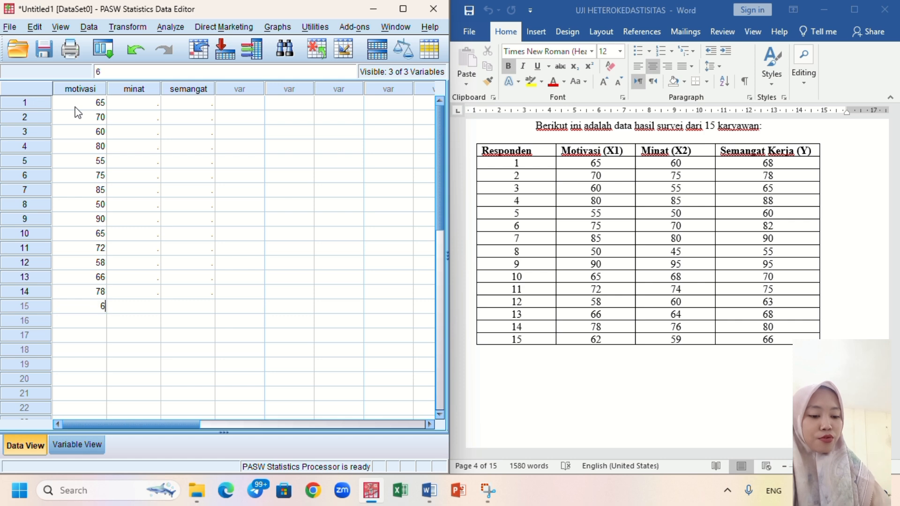
text(2)
key(Return)
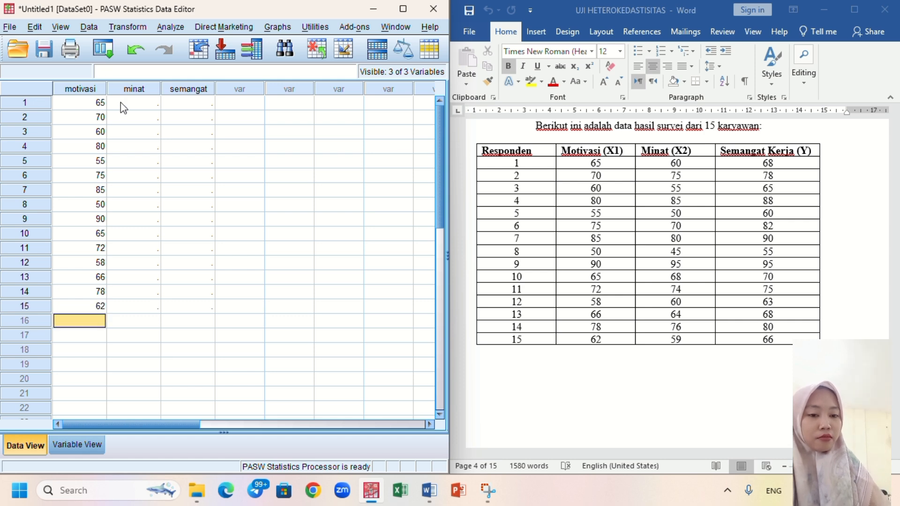
Step: Copy the 15 Minat (X2) values from the Word table into the minat column, starting at row 1
click(667, 168)
drag(684, 170, 692, 340)
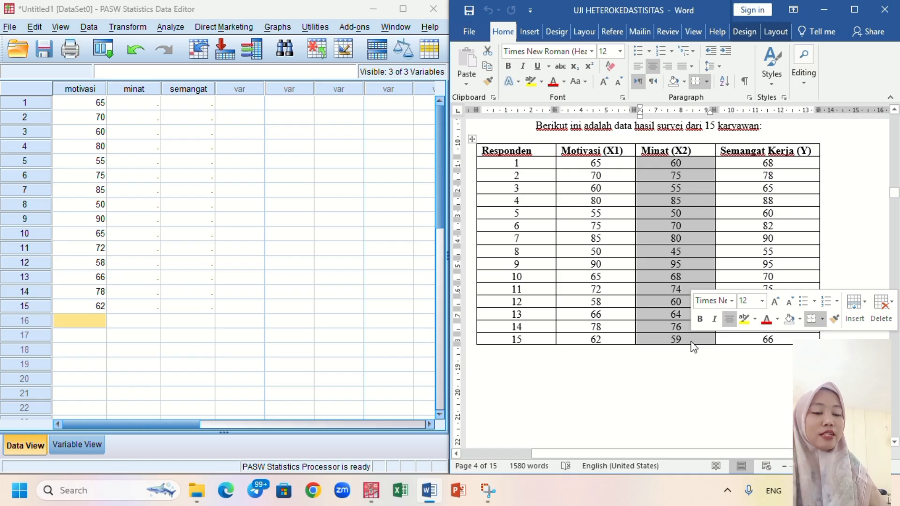
key(ctrl+c)
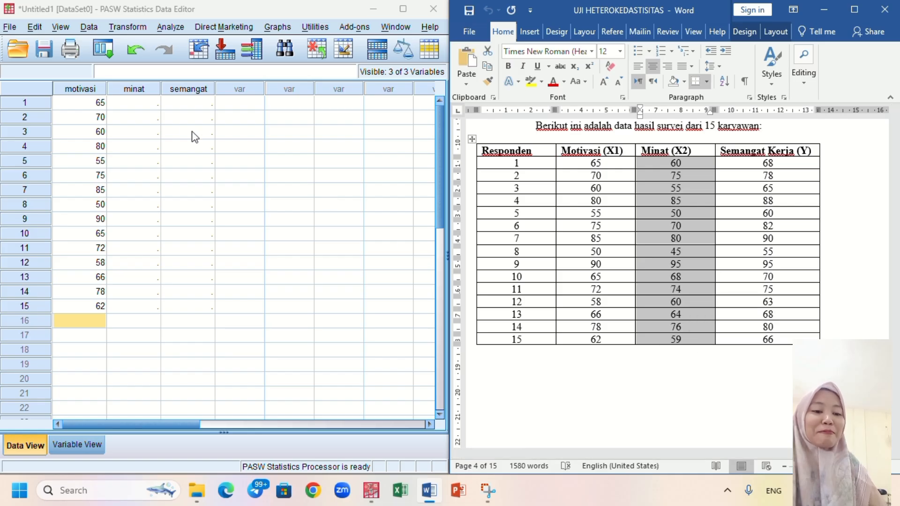
click(148, 107)
key(ctrl+v)
Step: Copy the 15 Semangat Kerja (Y) values from the Word table into the semangat column, starting at row 1
key(Right)
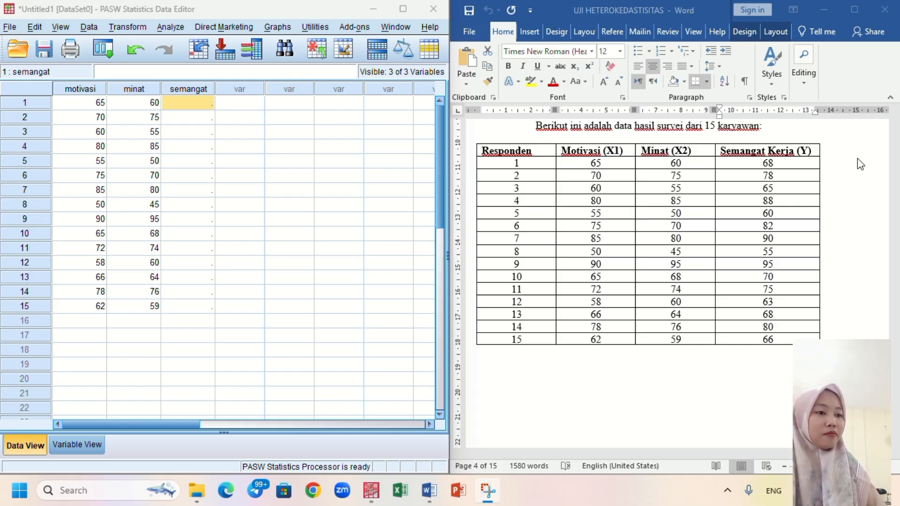
click(778, 165)
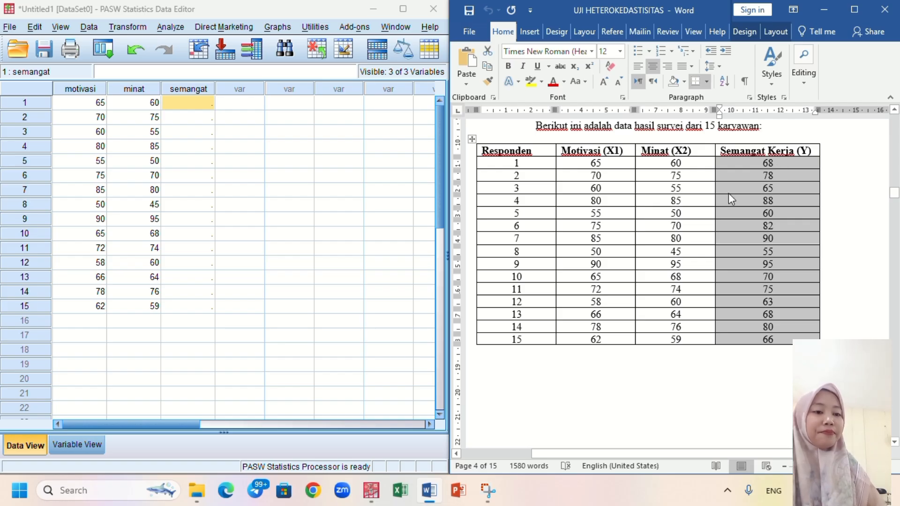
click(197, 107)
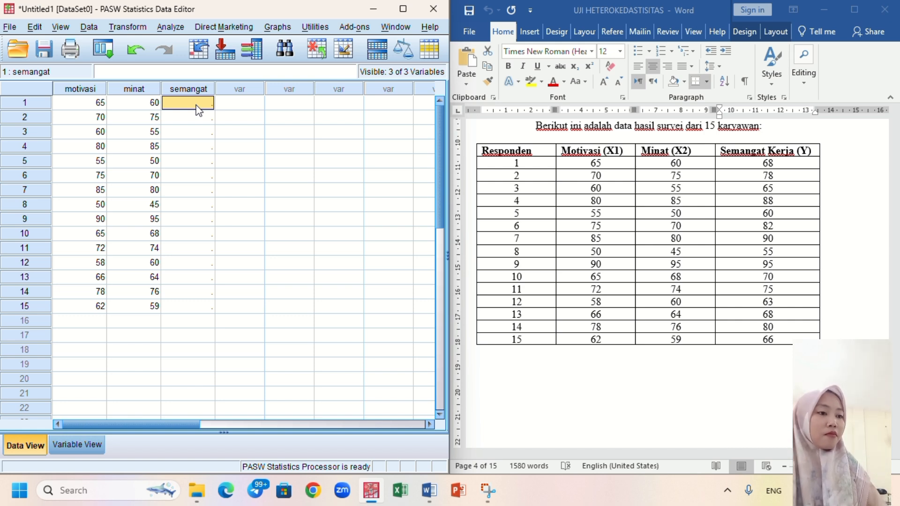
key(ctrl+v)
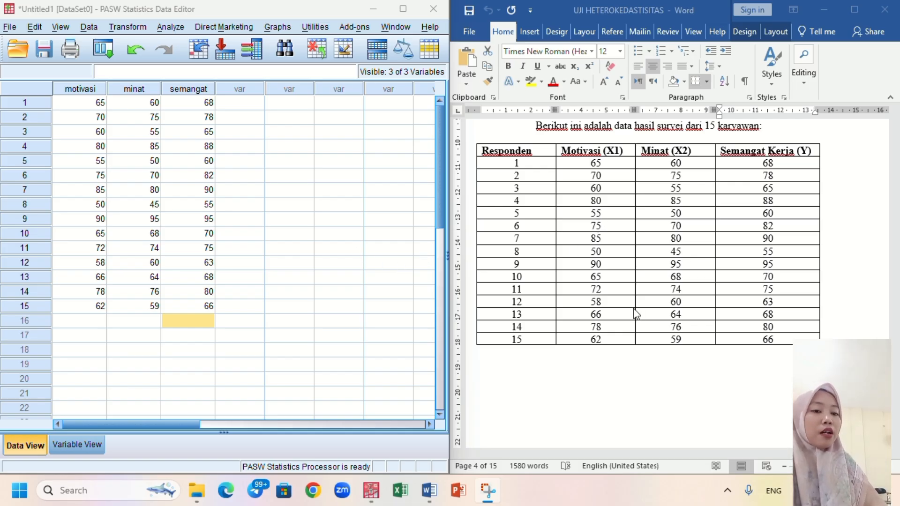
Step: Look through the Word guide for the instructions on data entry and the linear regression that follows it
scroll(634, 309, down, 10)
scroll(634, 309, down, 8)
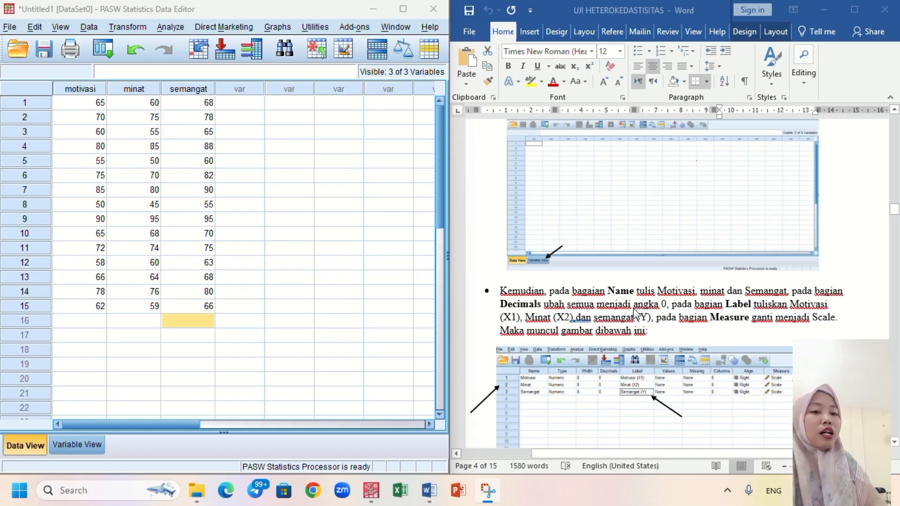
scroll(634, 308, down, 10)
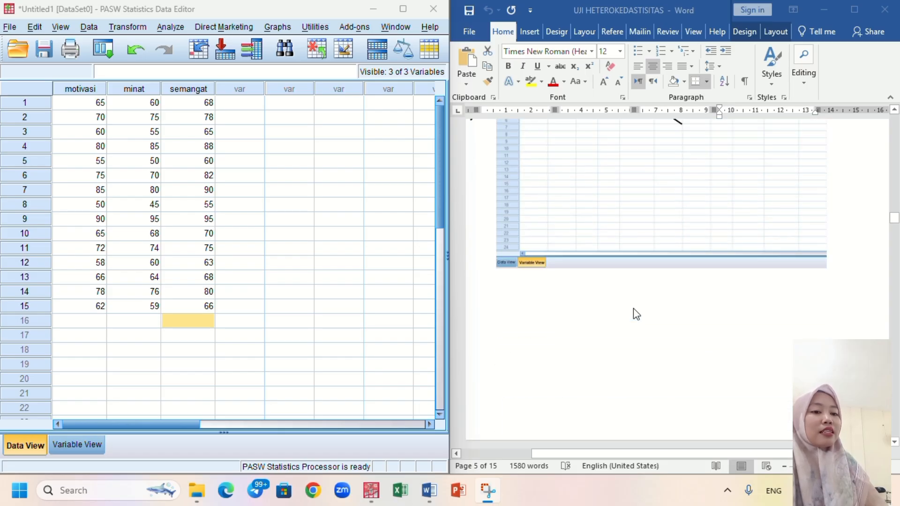
scroll(634, 308, down, 2)
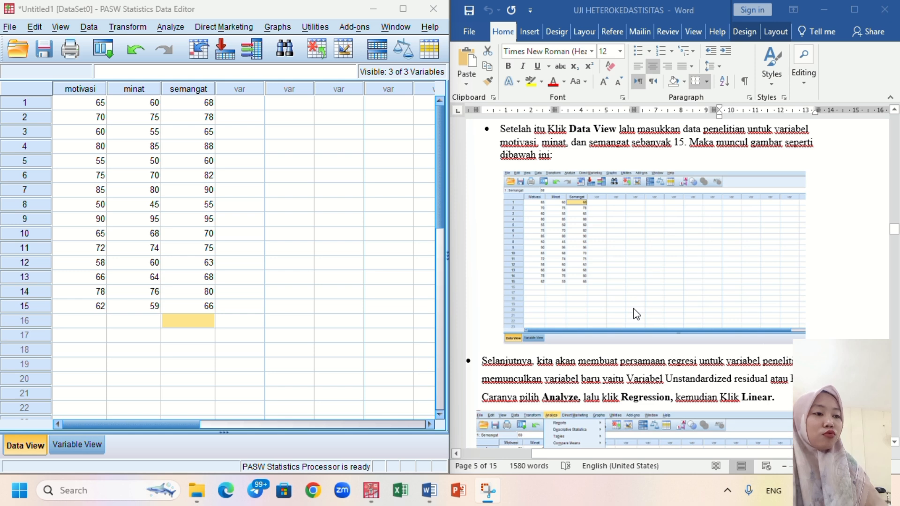
Step: Start a linear regression following the guide's instructions and assign semangat as the dependent variable
scroll(634, 308, down, 3)
scroll(633, 308, down, 3)
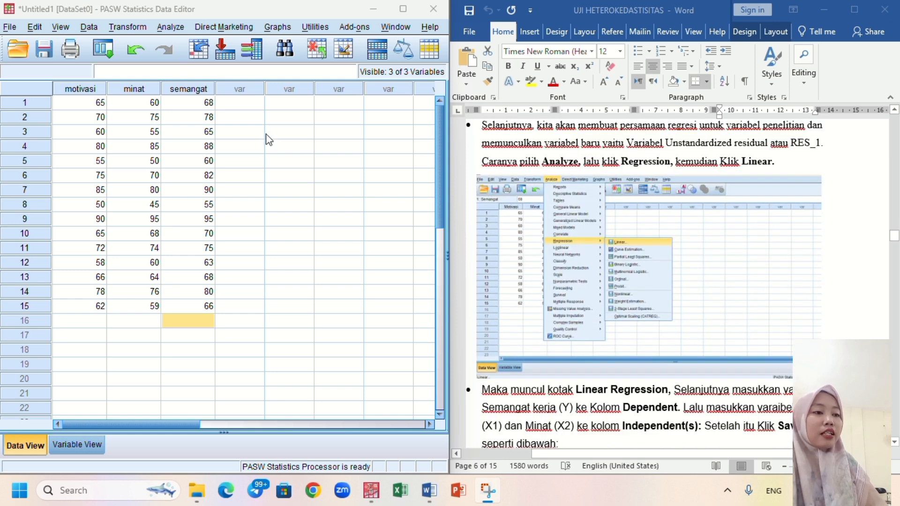
click(173, 27)
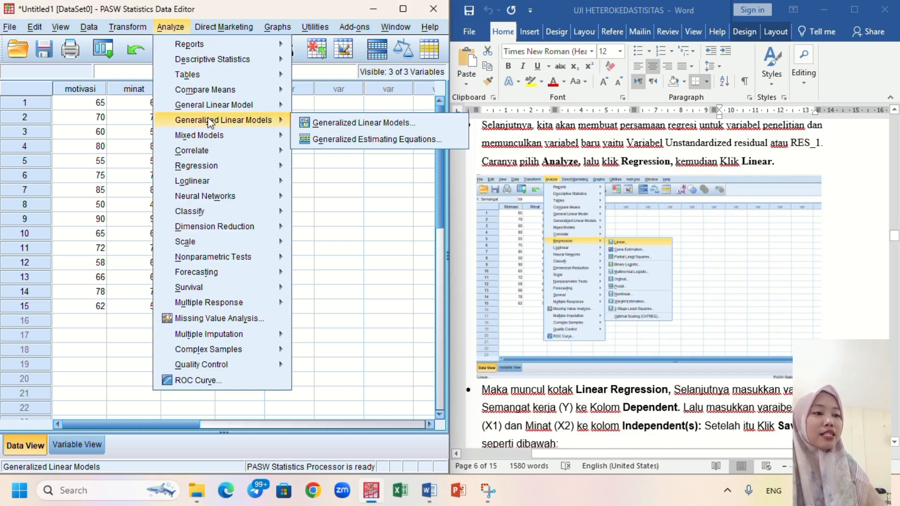
mouse_move(226, 170)
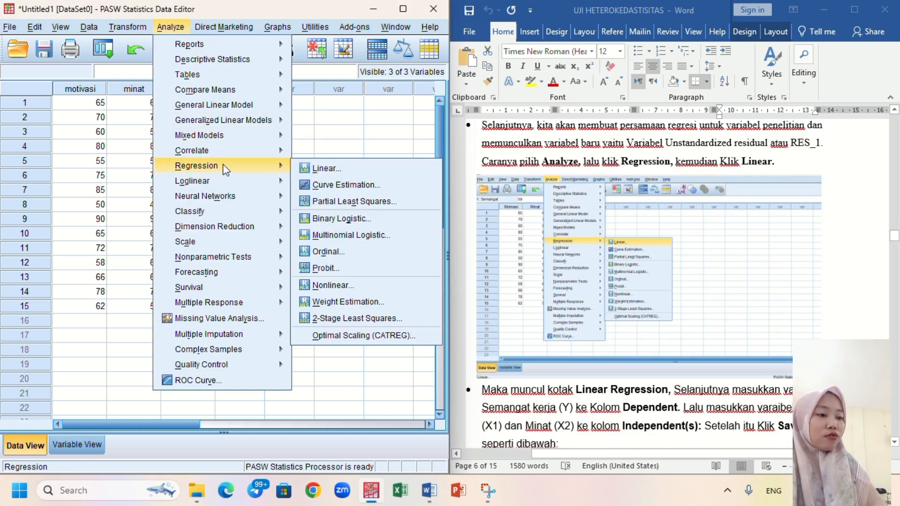
click(314, 168)
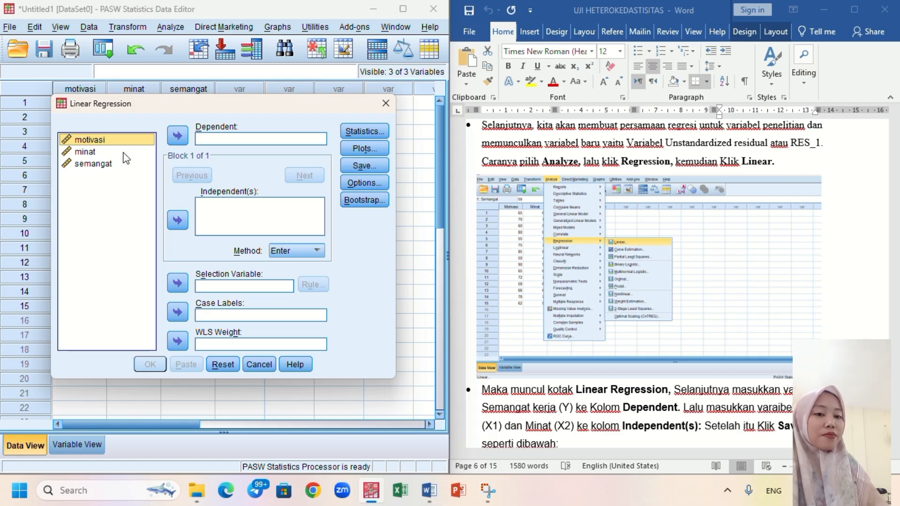
click(95, 165)
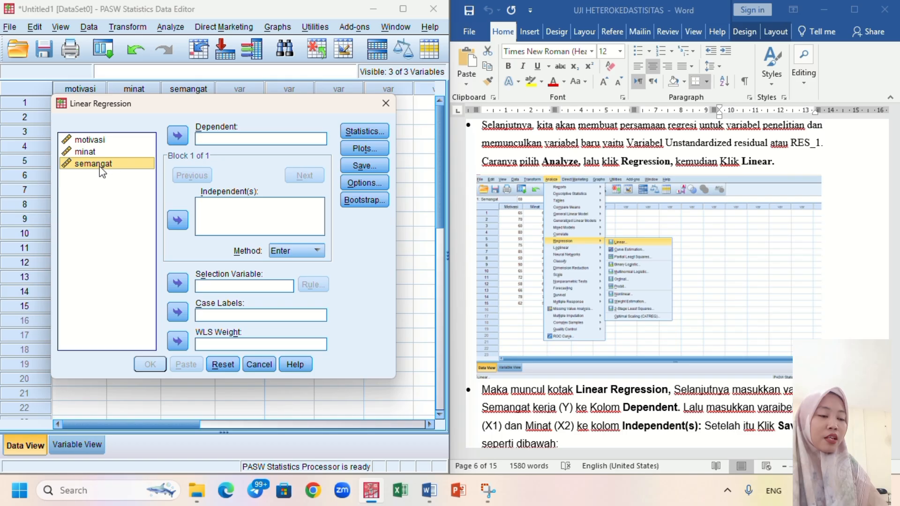
click(181, 137)
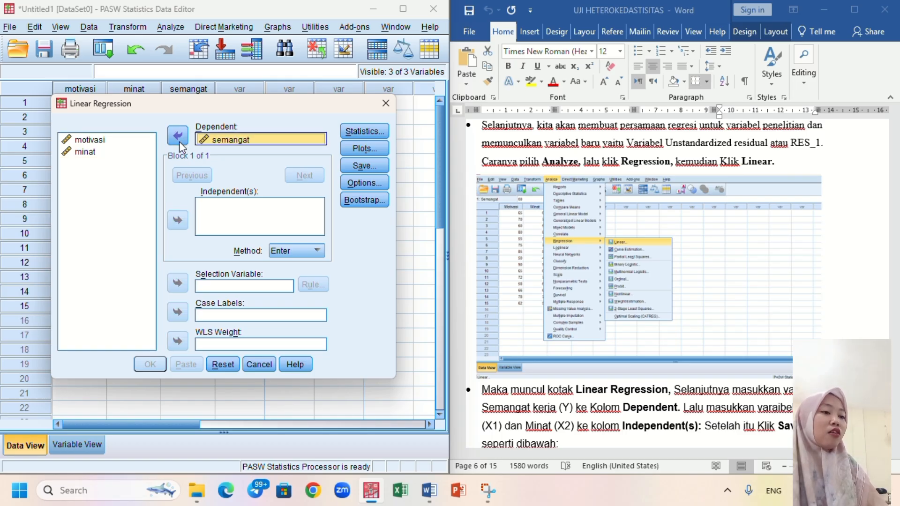
Step: Add motivasi and minat as the independent variables of the regression
click(119, 141)
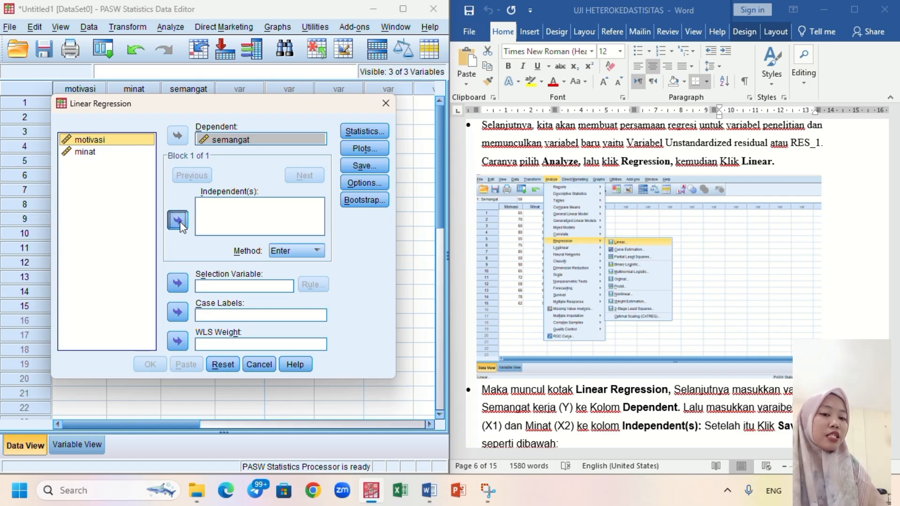
click(181, 222)
click(109, 152)
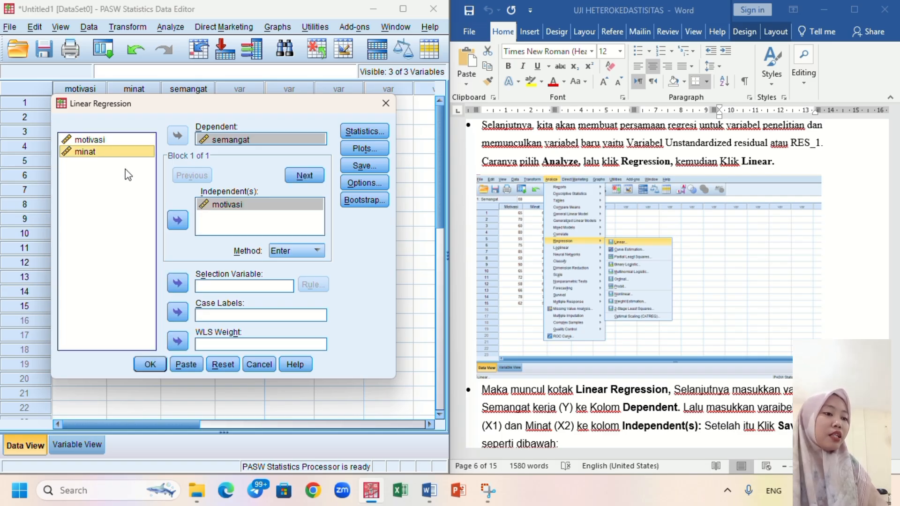
click(178, 220)
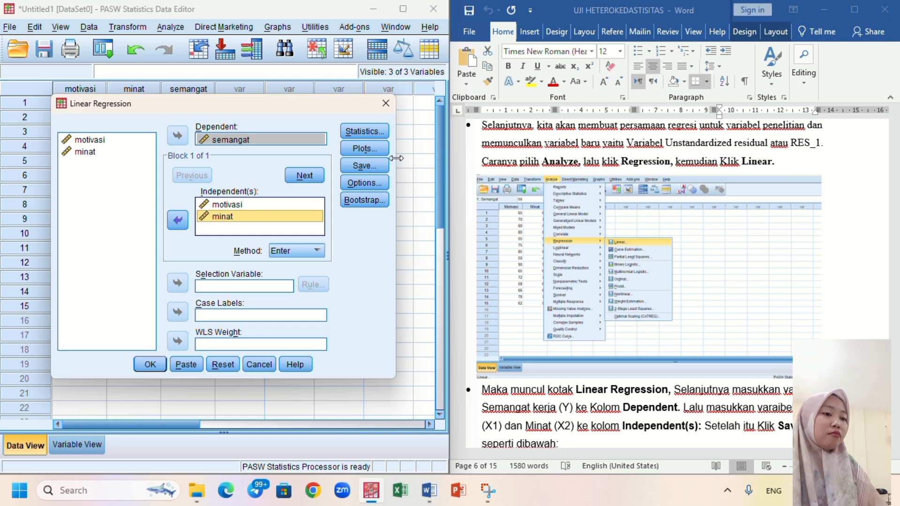
Step: Set the regression to save the unstandardized residuals as a new variable
click(373, 166)
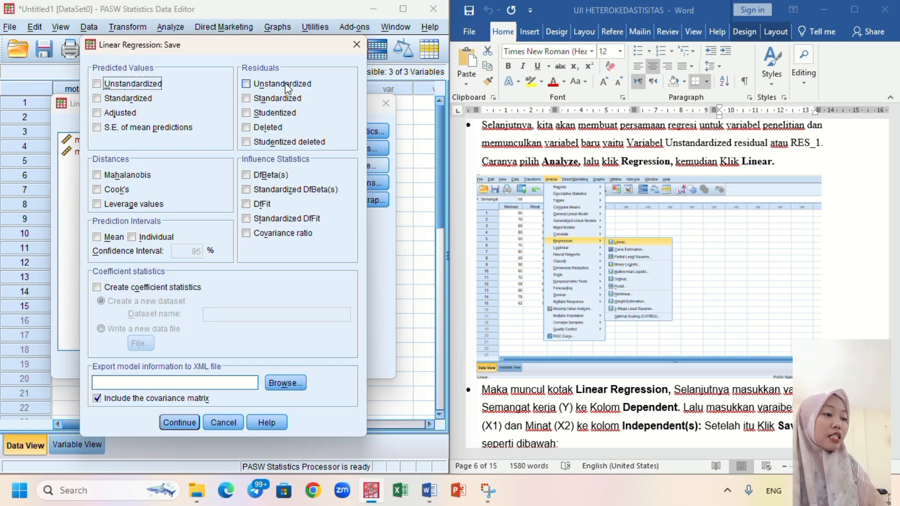
click(247, 85)
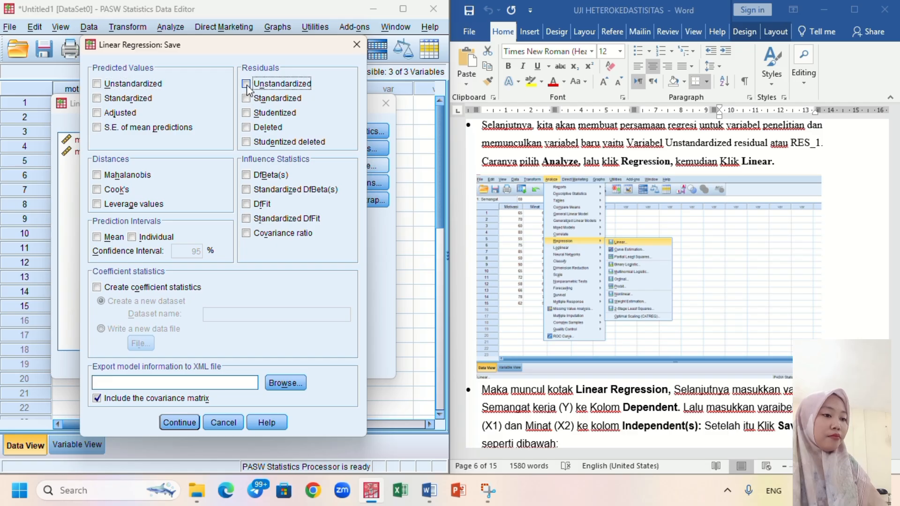
click(247, 86)
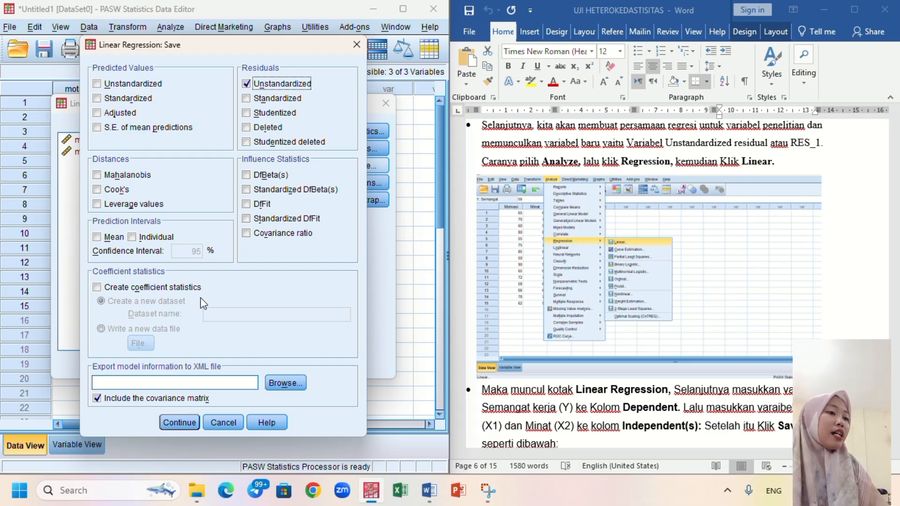
click(177, 421)
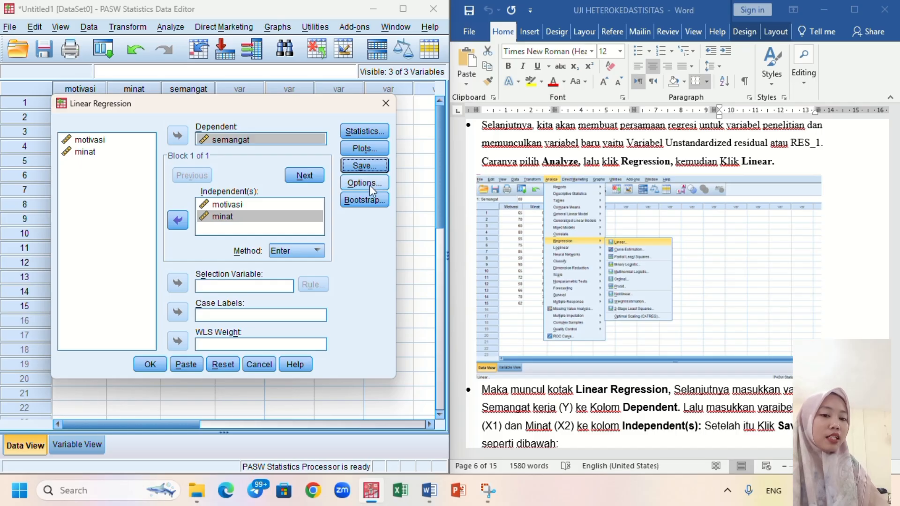
Step: Run the regression, look through its output tables and minimize the output viewer to return to the data
click(148, 363)
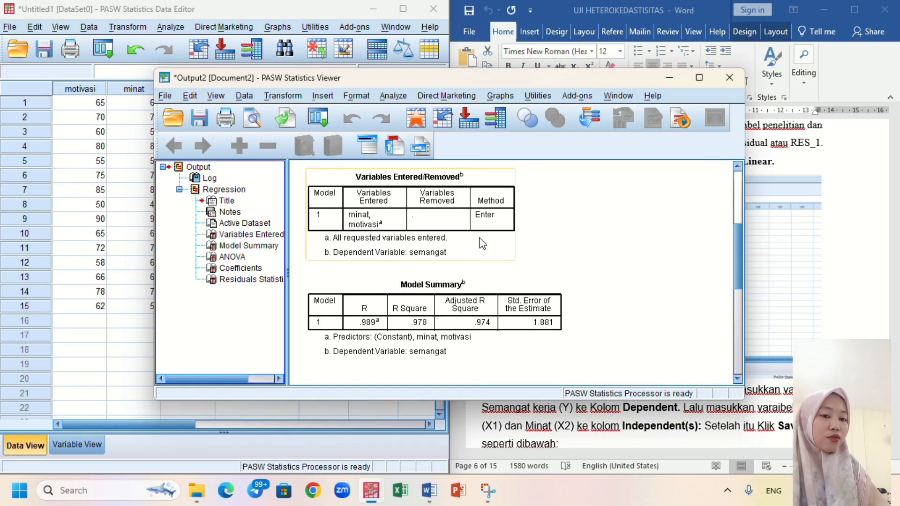
scroll(482, 243, up, 5)
scroll(481, 242, down, 5)
scroll(506, 230, down, 3)
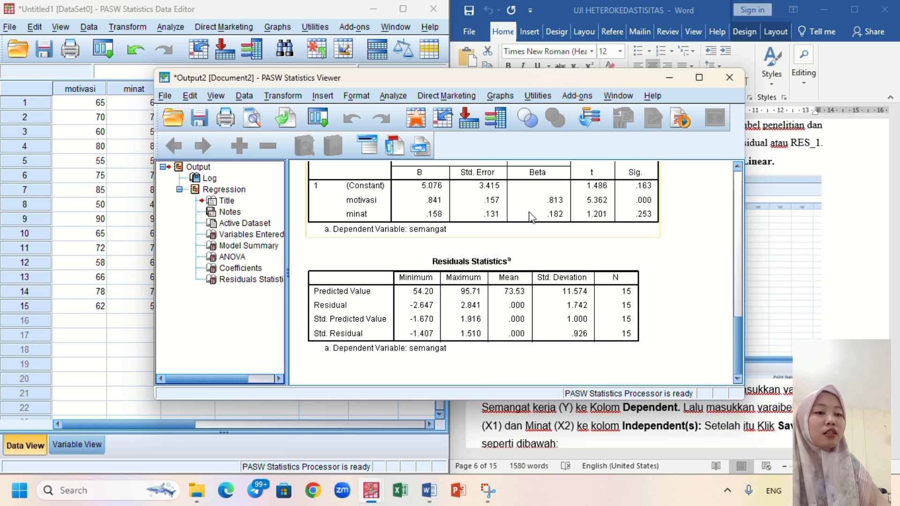
click(670, 80)
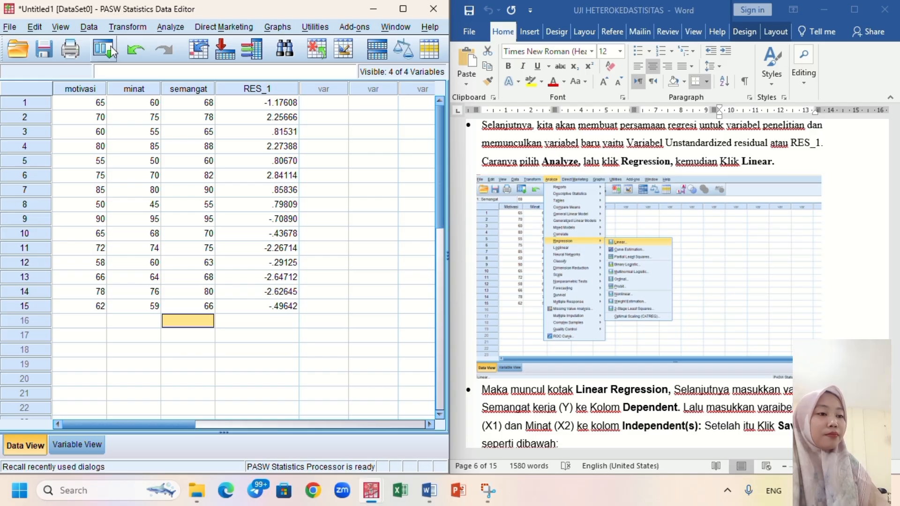
Step: Compute a new variable Abs_RES with the numeric expression ABS(RES_1)
click(120, 29)
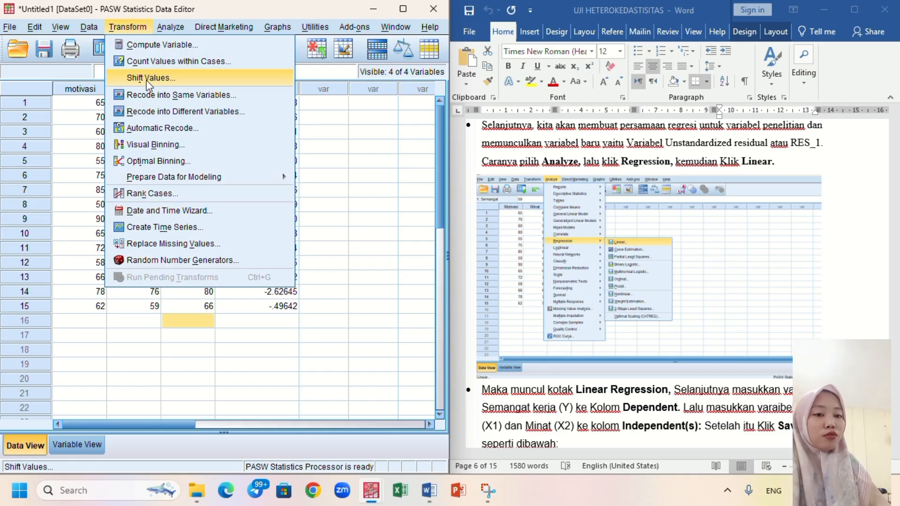
click(161, 44)
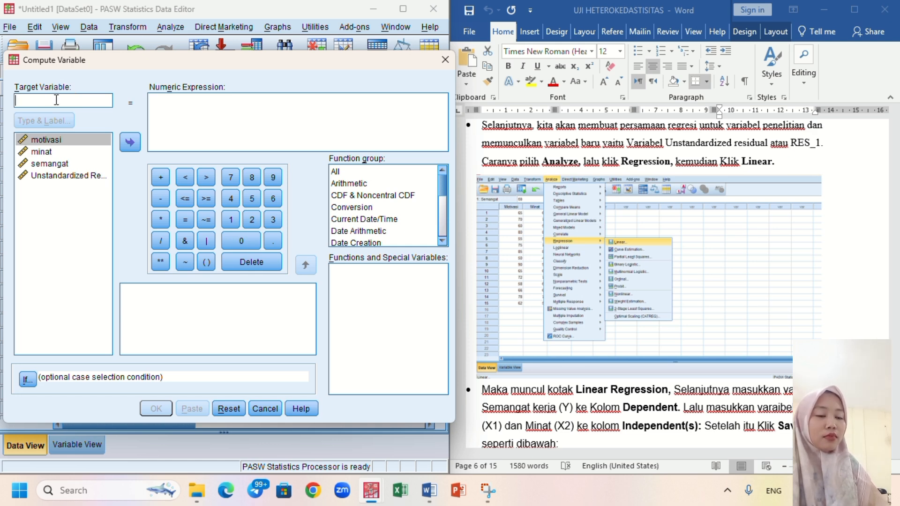
text(Abs_RES)
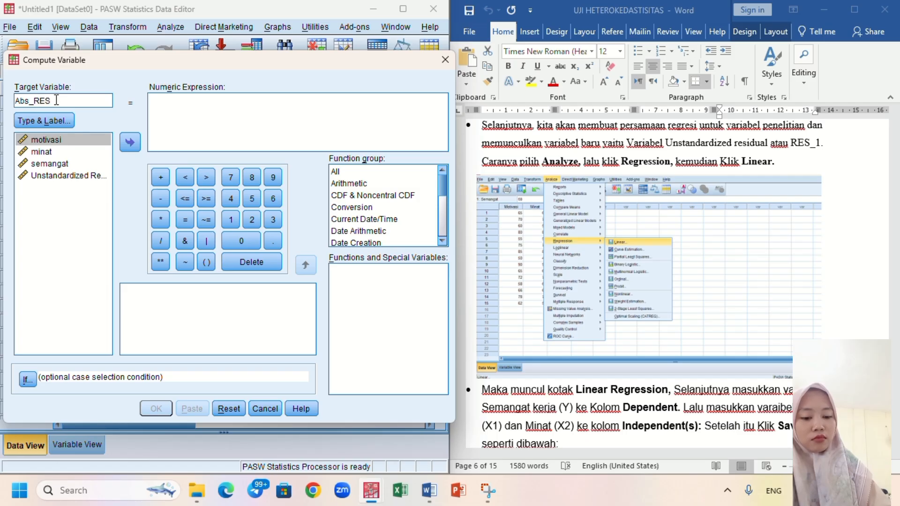
click(181, 102)
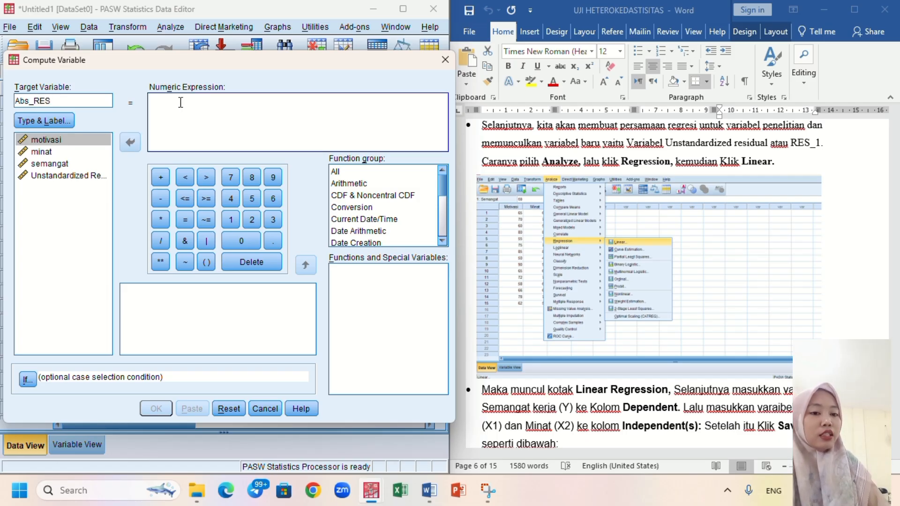
text(ABS)
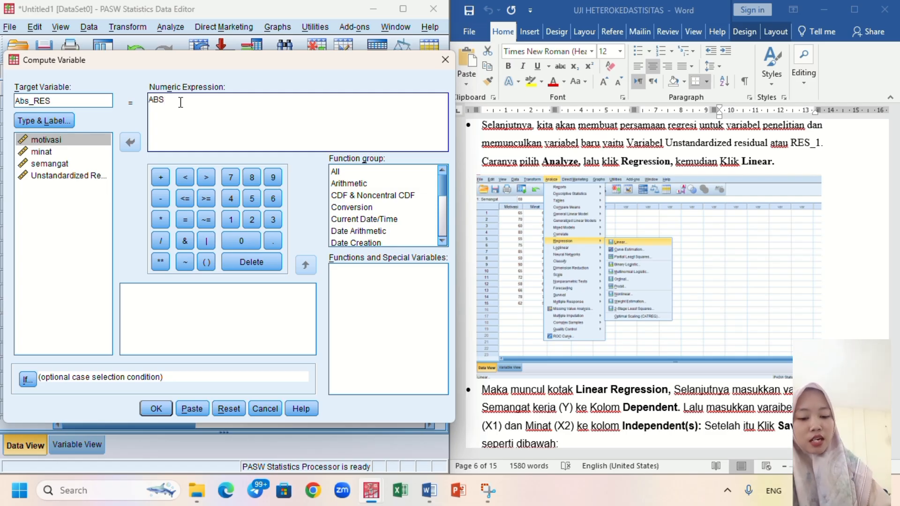
text(())
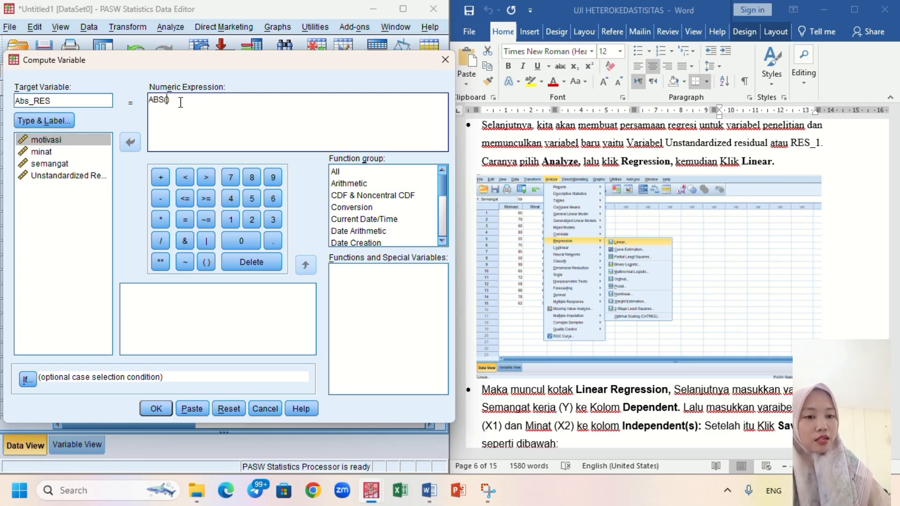
text(RES_1)
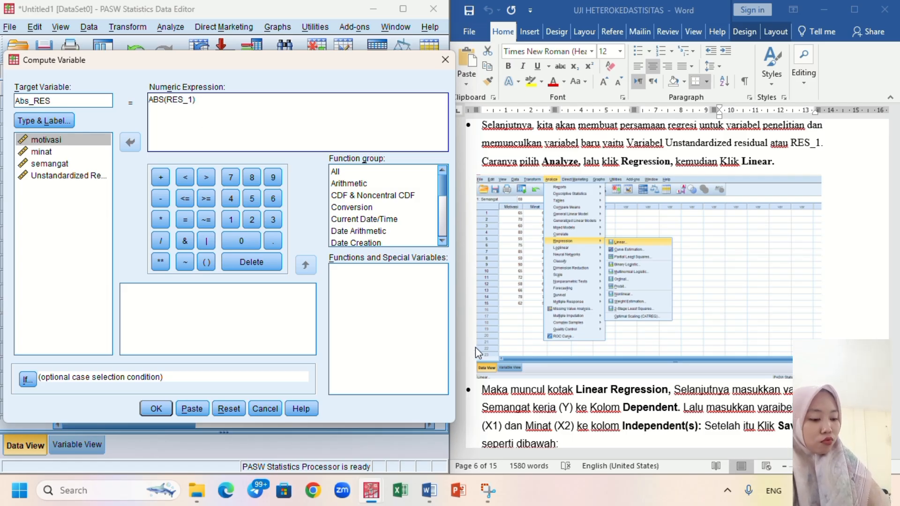
click(159, 408)
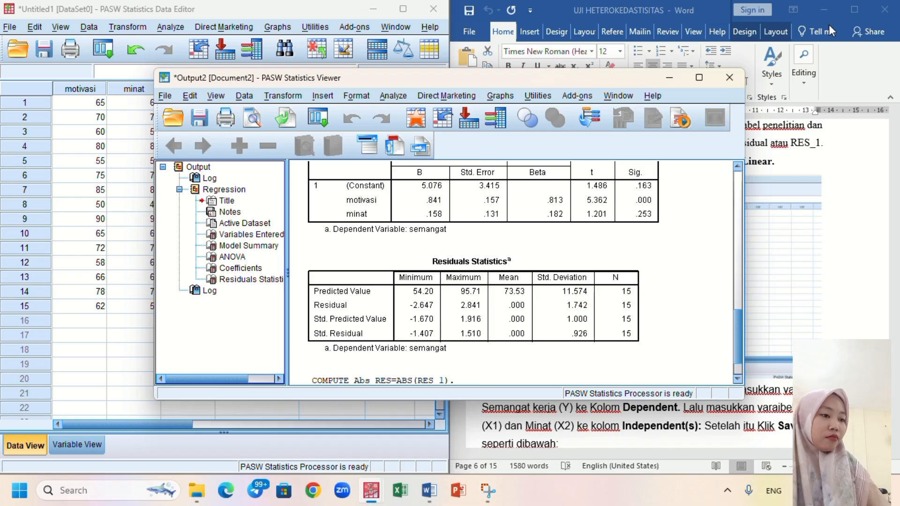
Step: Minimize the Word guide and maximize the Data Editor to show the RES_1 and Abs_RES columns
click(826, 10)
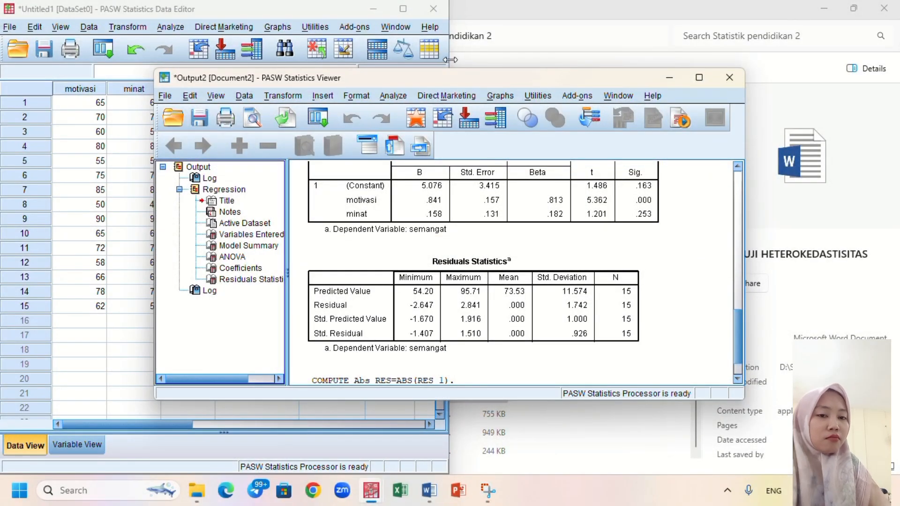
drag(448, 61, 689, 61)
drag(803, 58, 847, 70)
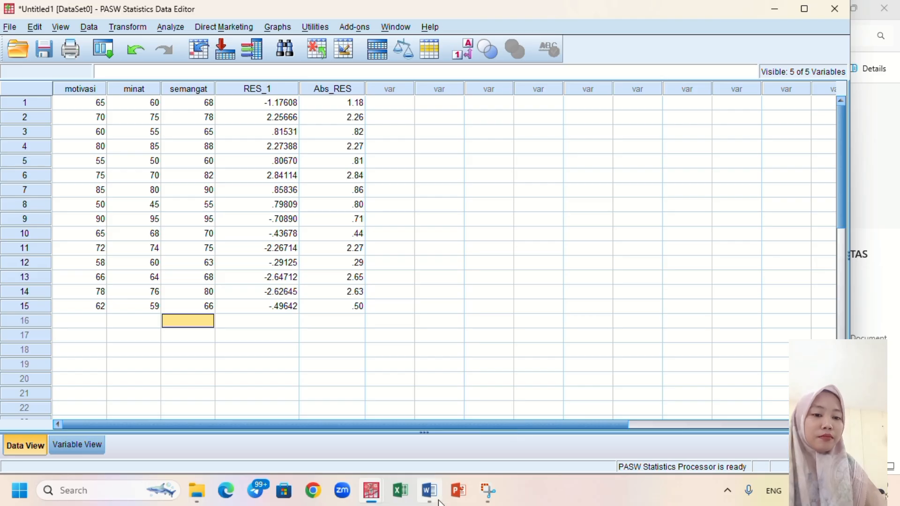
mouse_move(429, 496)
mouse_move(372, 492)
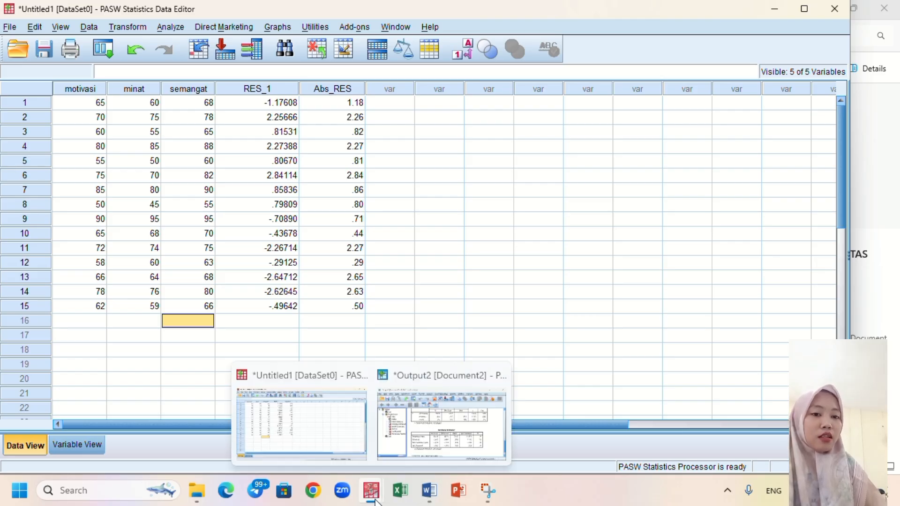
mouse_move(460, 436)
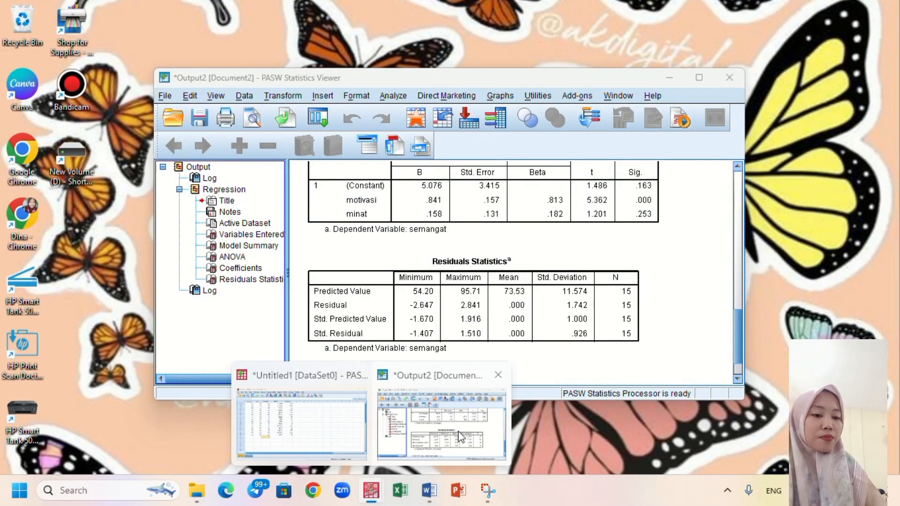
click(459, 436)
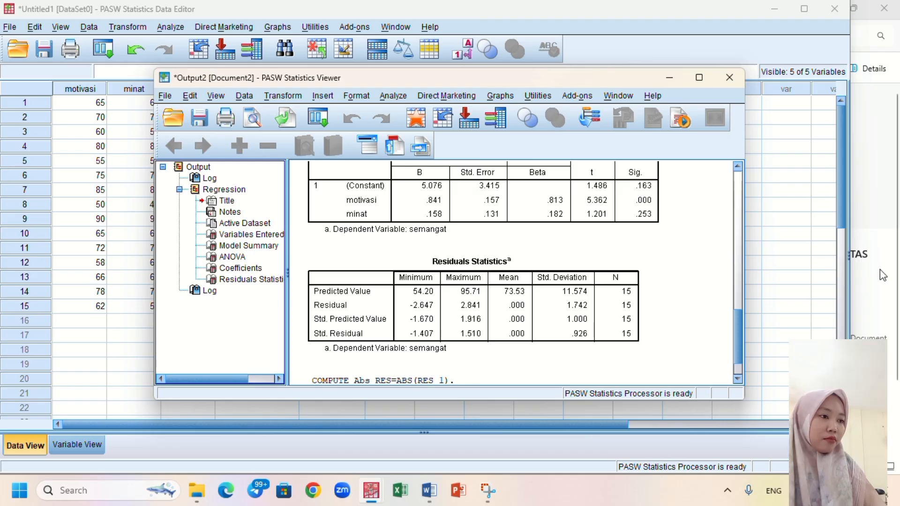
click(849, 278)
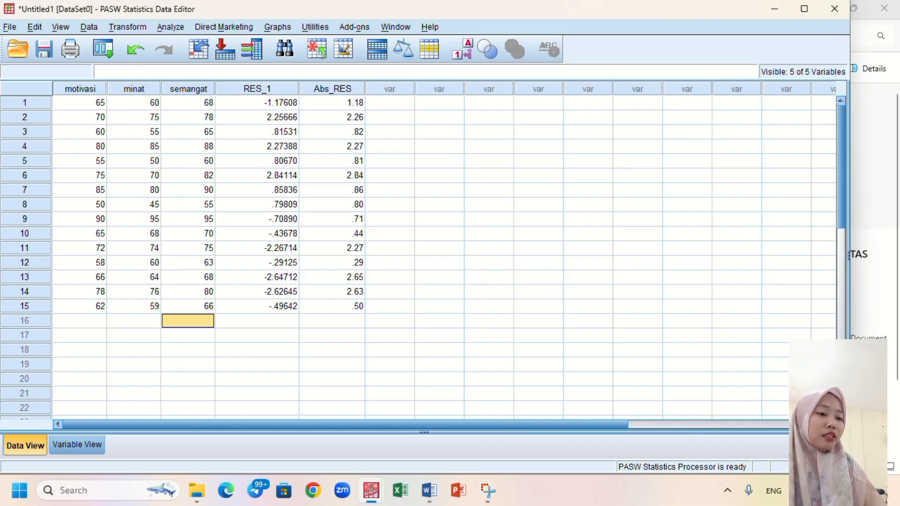
click(805, 9)
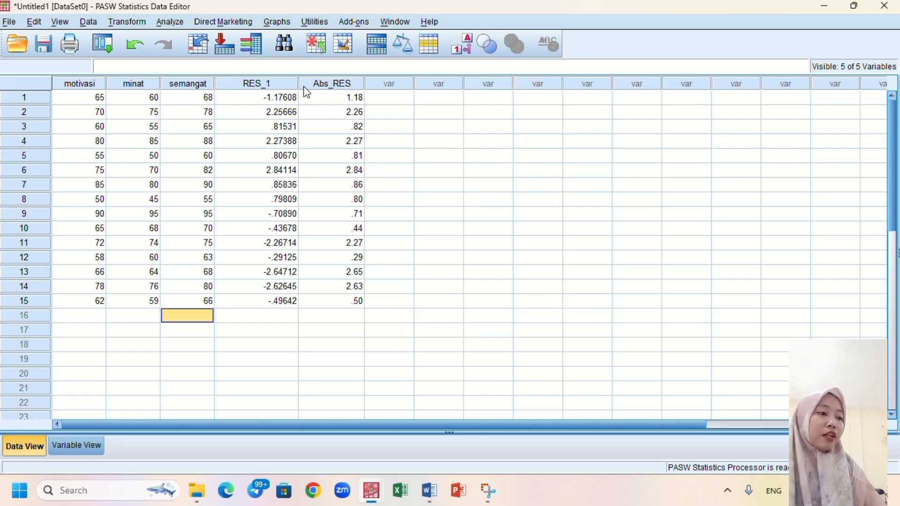
Step: Open a linear regression and replace semangat with Abs_RES as the dependent variable, keeping motivasi and minat as independents
mouse_move(373, 494)
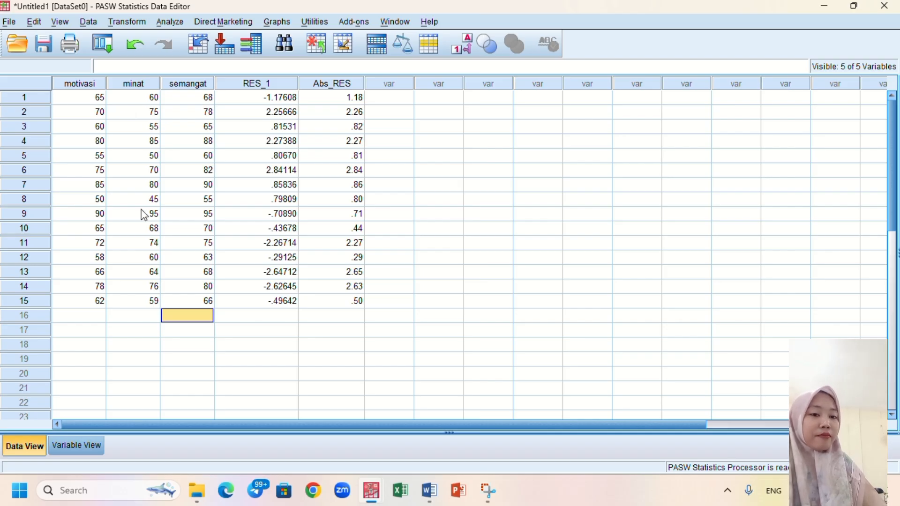
click(171, 22)
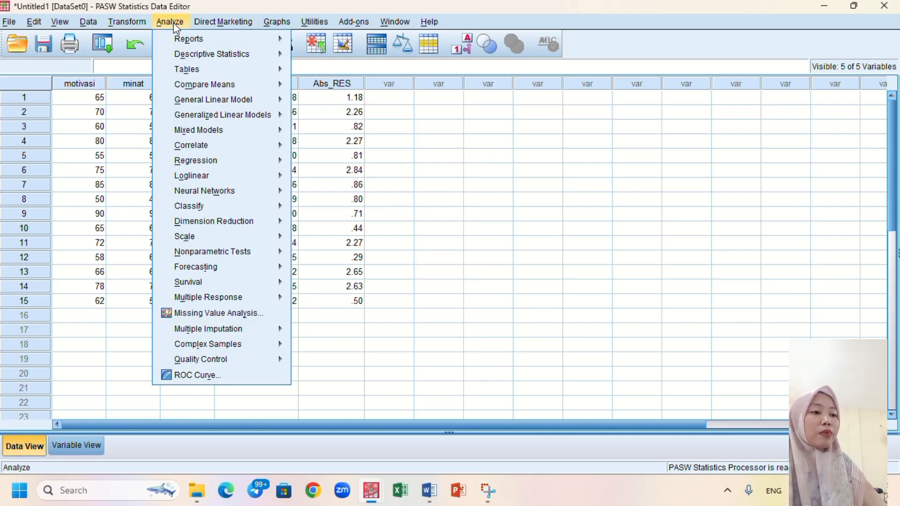
mouse_move(217, 160)
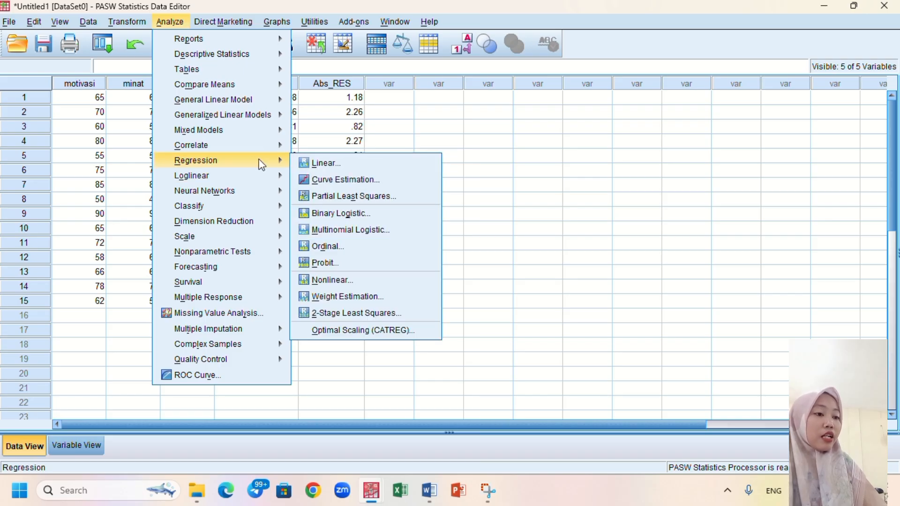
click(324, 163)
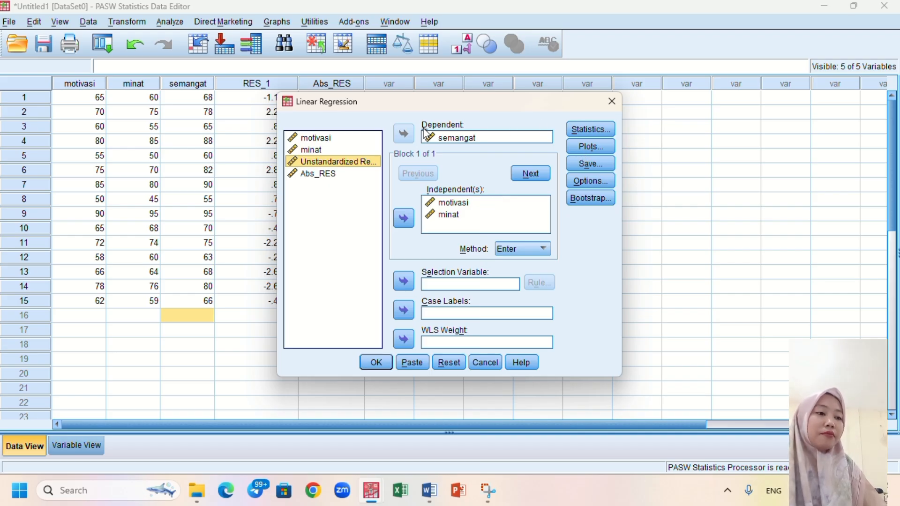
click(483, 142)
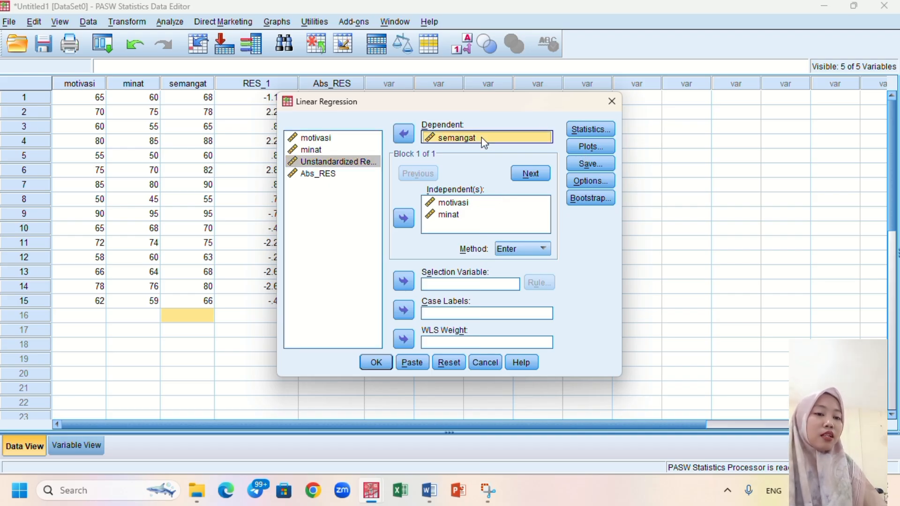
click(404, 135)
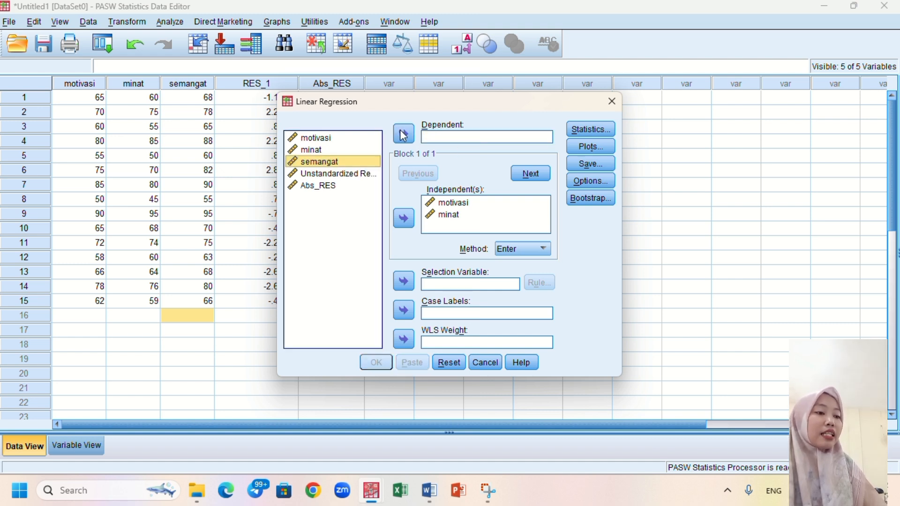
click(321, 188)
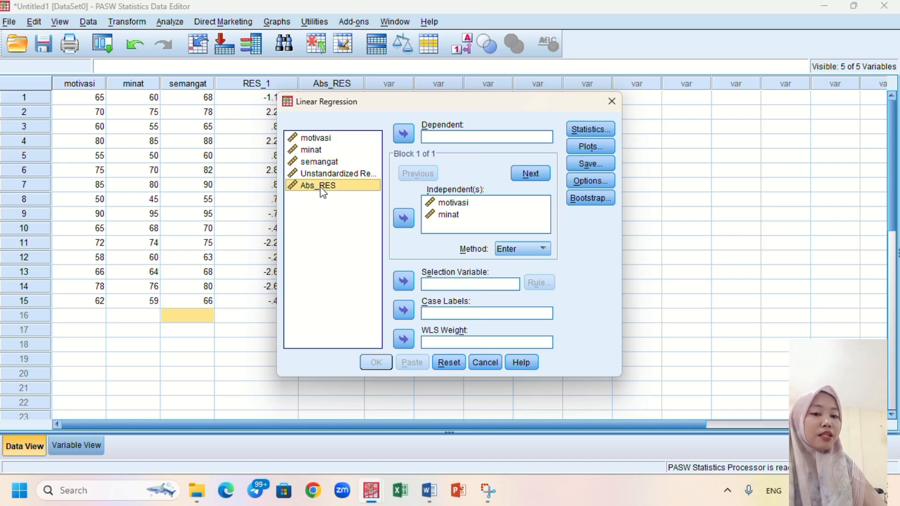
click(404, 136)
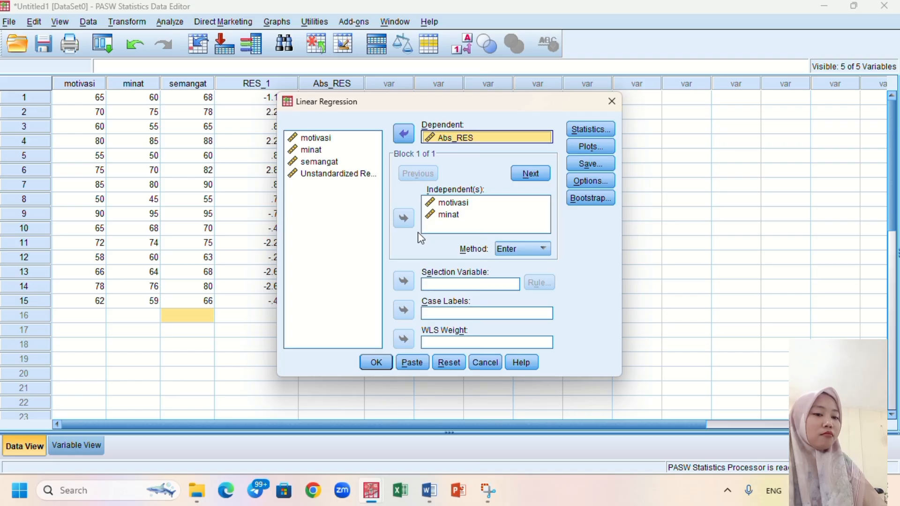
Step: Turn off saving of the unstandardized residuals and run the Abs_RES regression
click(608, 167)
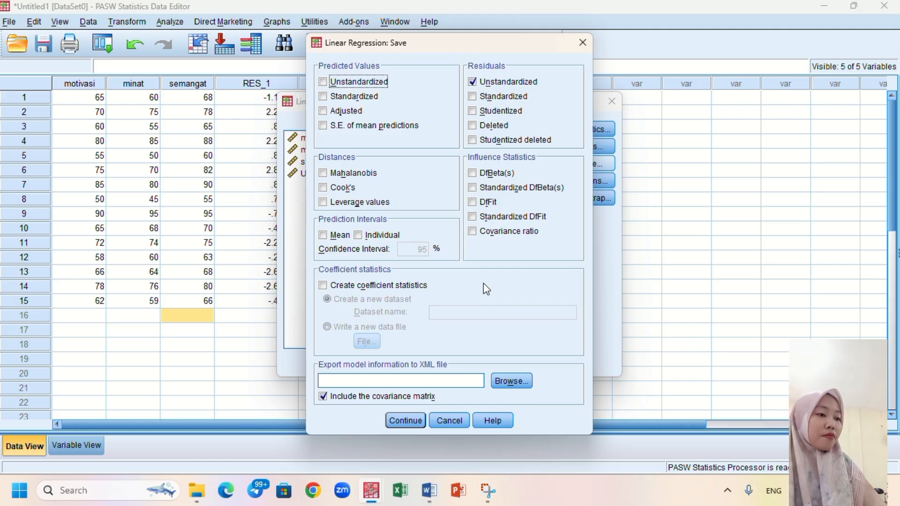
click(472, 82)
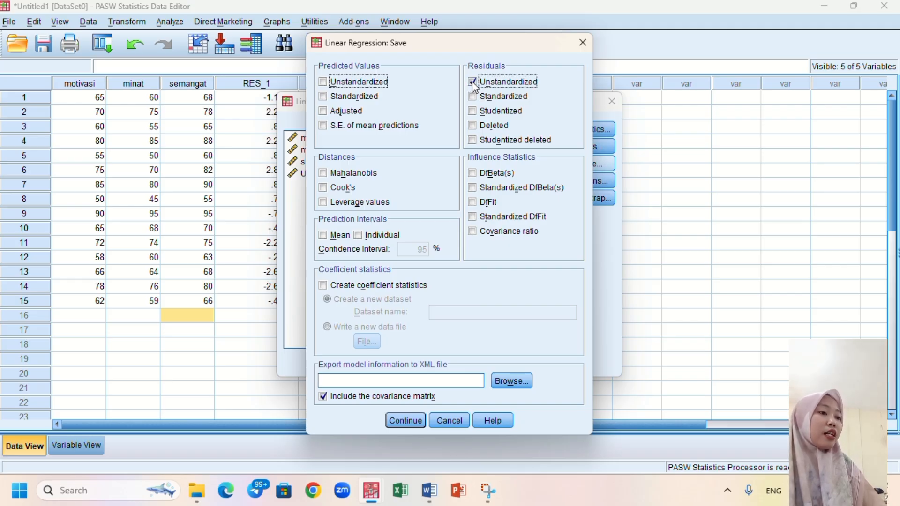
click(472, 82)
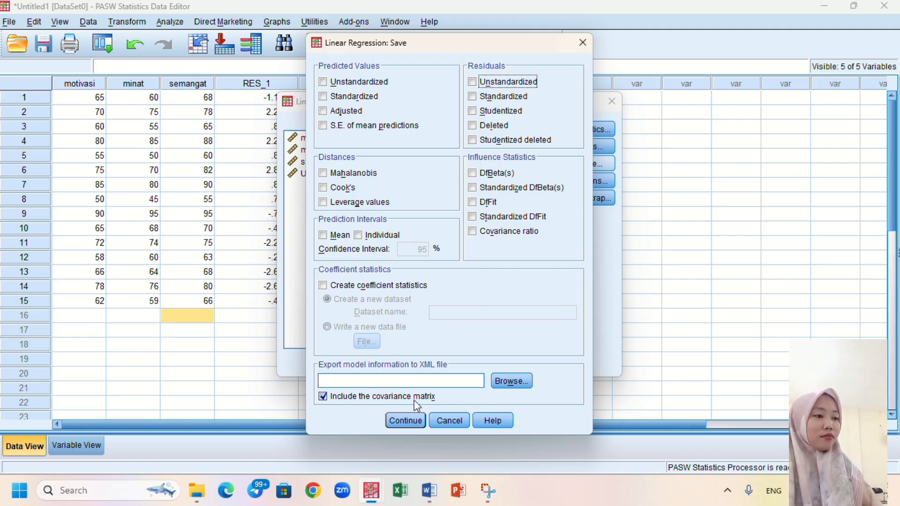
click(405, 420)
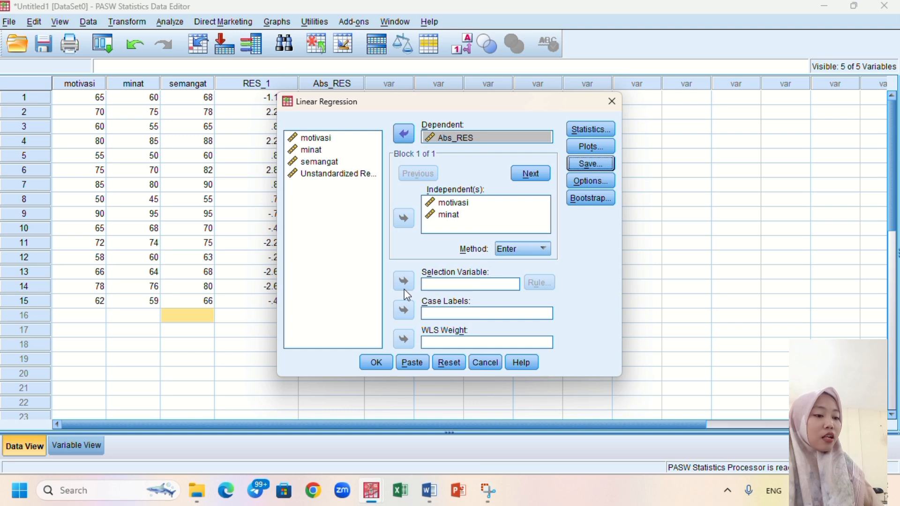
click(377, 364)
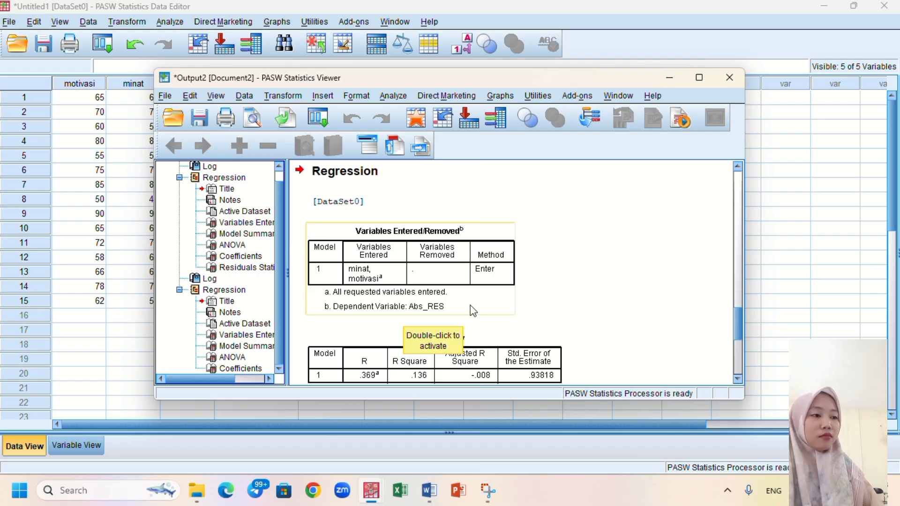
Step: Examine the Abs_RES regression's Model Summary, ANOVA and Coefficients tables against the earlier output, and minimize the output viewer
scroll(470, 305, down, 3)
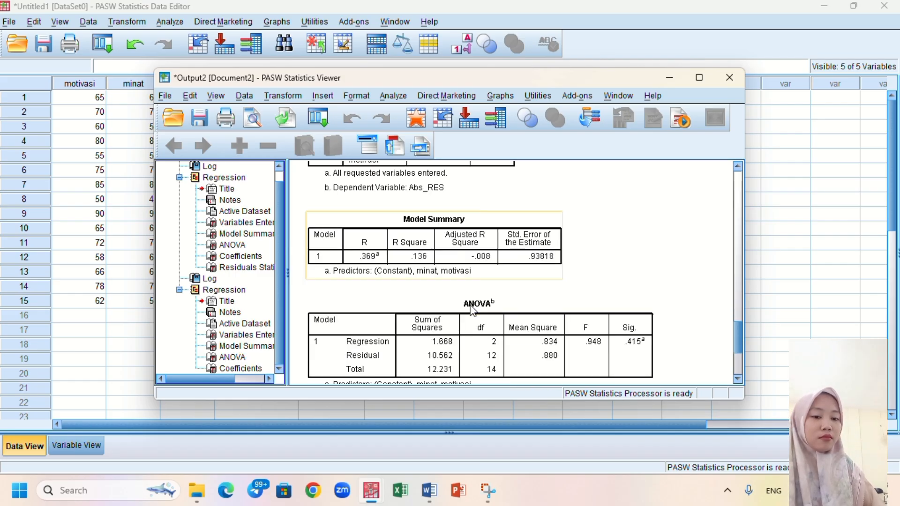
scroll(470, 306, down, 3)
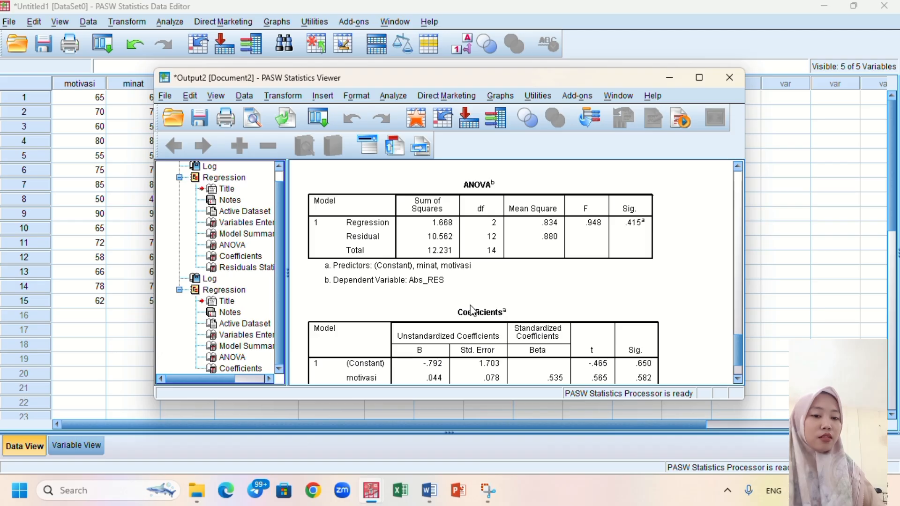
scroll(470, 307, down, 3)
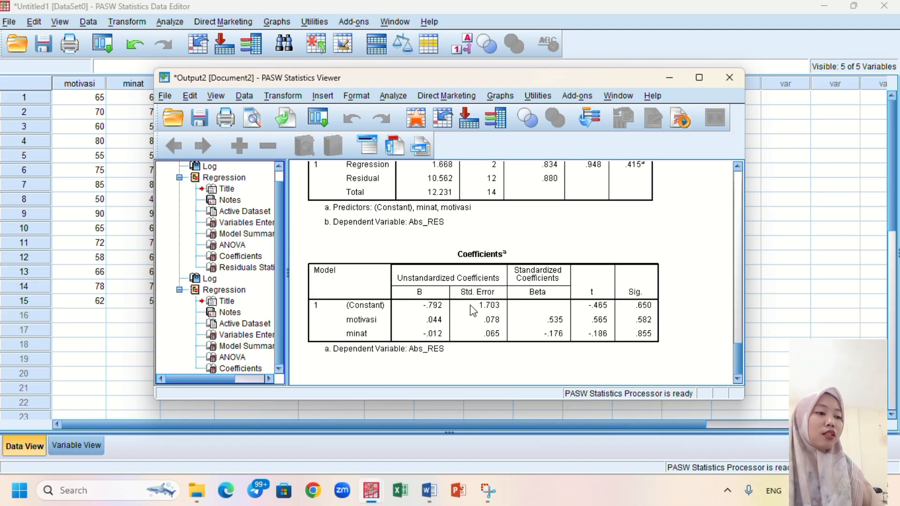
scroll(470, 306, up, 20)
scroll(471, 310, up, 8)
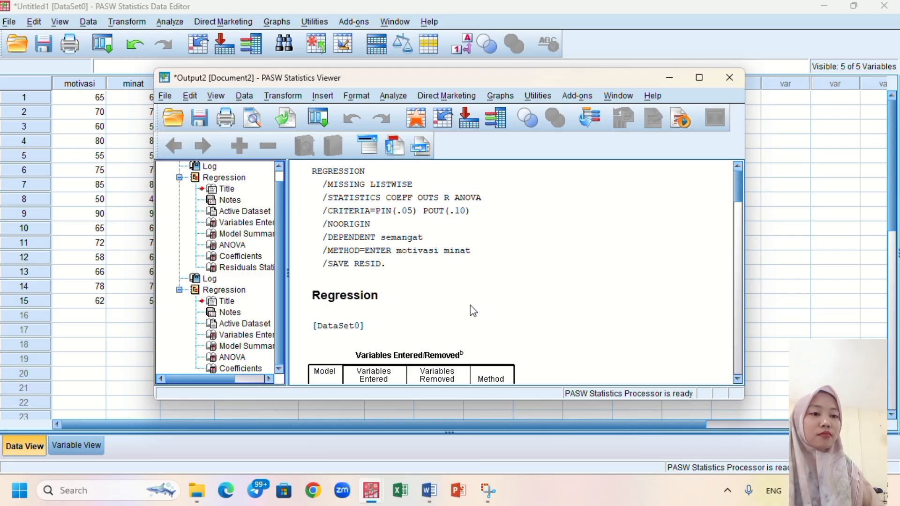
scroll(470, 305, down, 20)
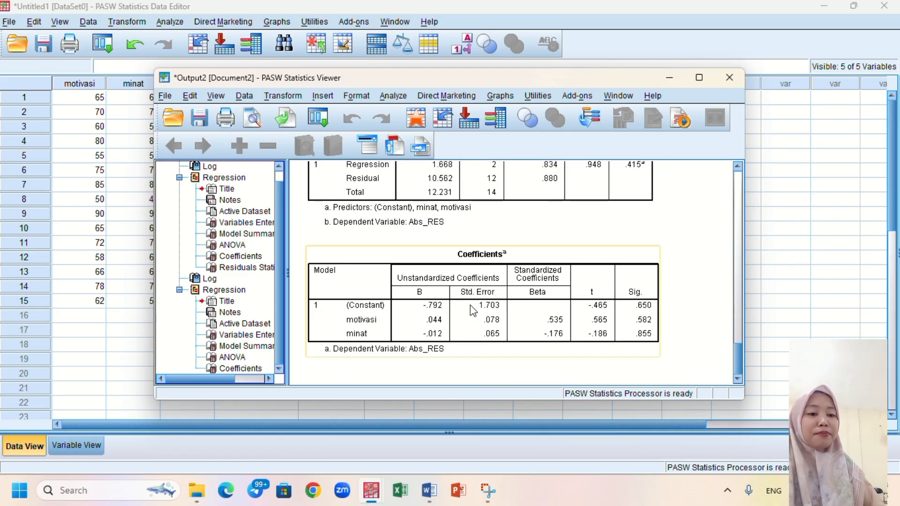
scroll(471, 309, up, 15)
scroll(470, 305, up, 5)
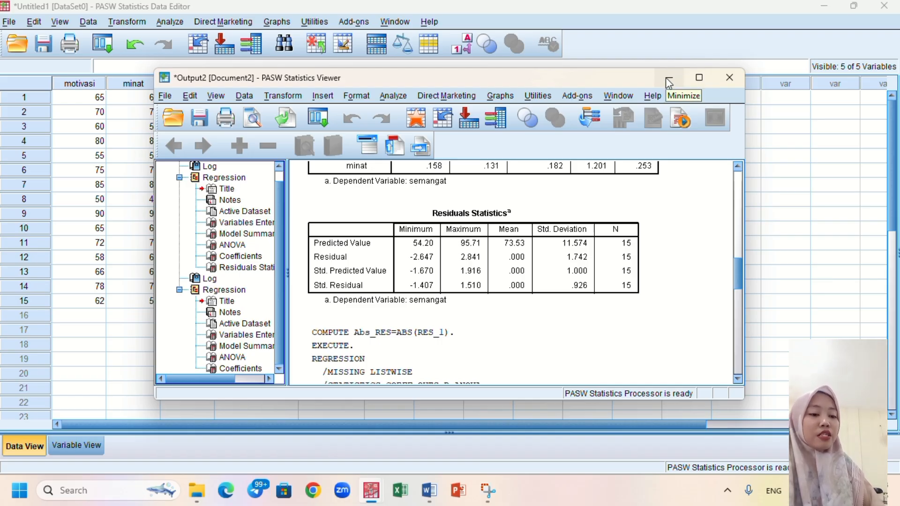
scroll(576, 255, down, 10)
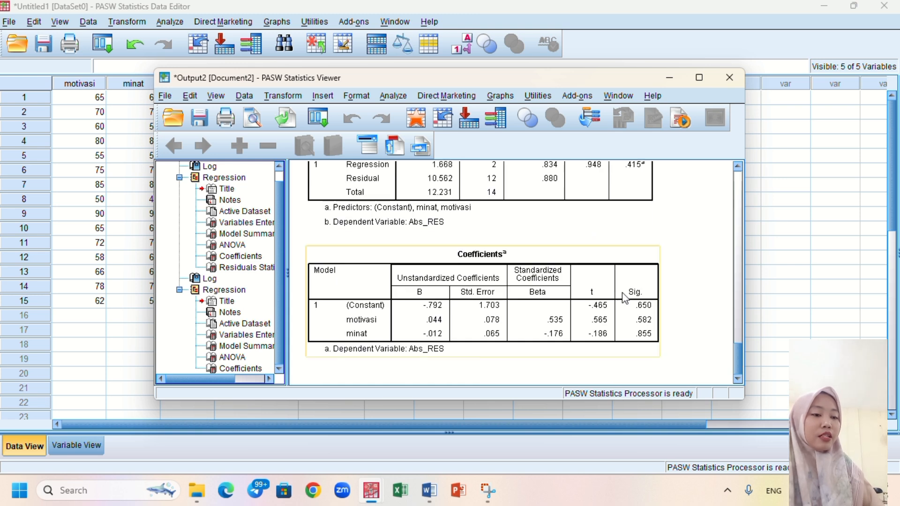
click(676, 78)
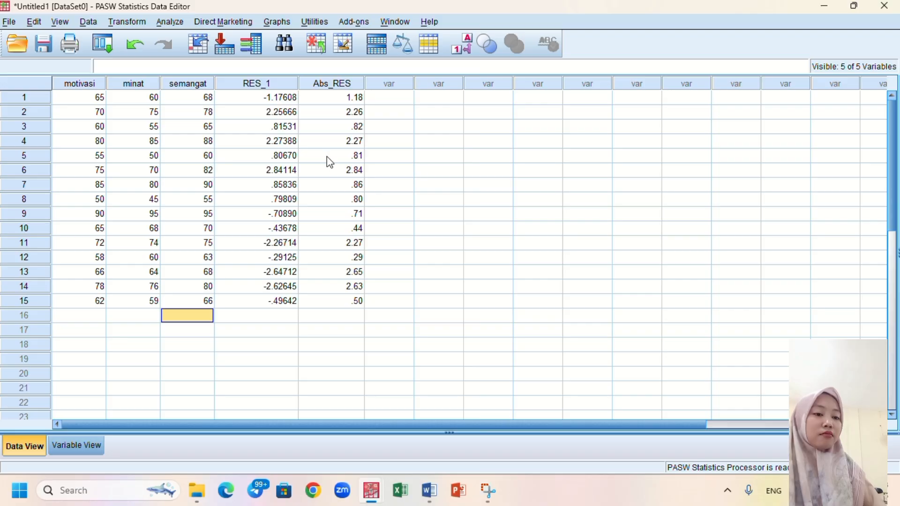
Step: Switch to the Word guide UJI HETEROKEDASTISITAS, maximize it and go to the Hipotesis section above the Regression tables
mouse_move(435, 493)
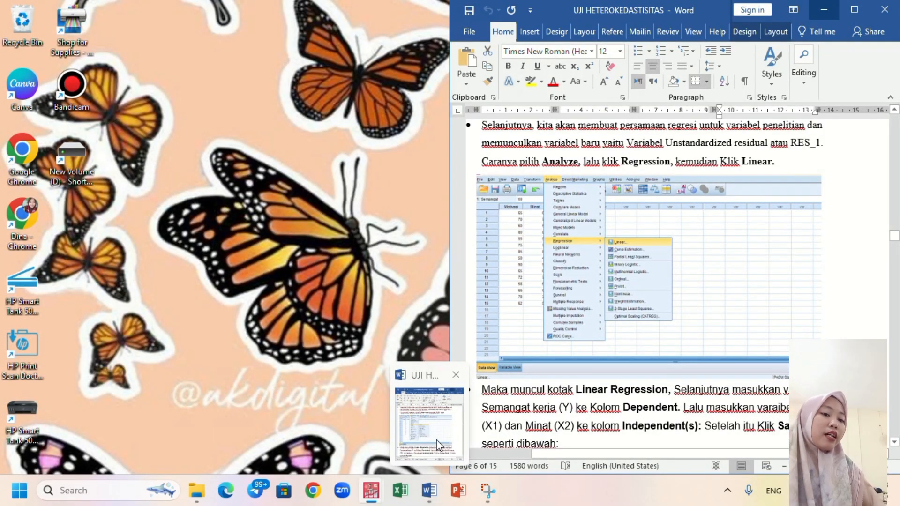
click(437, 440)
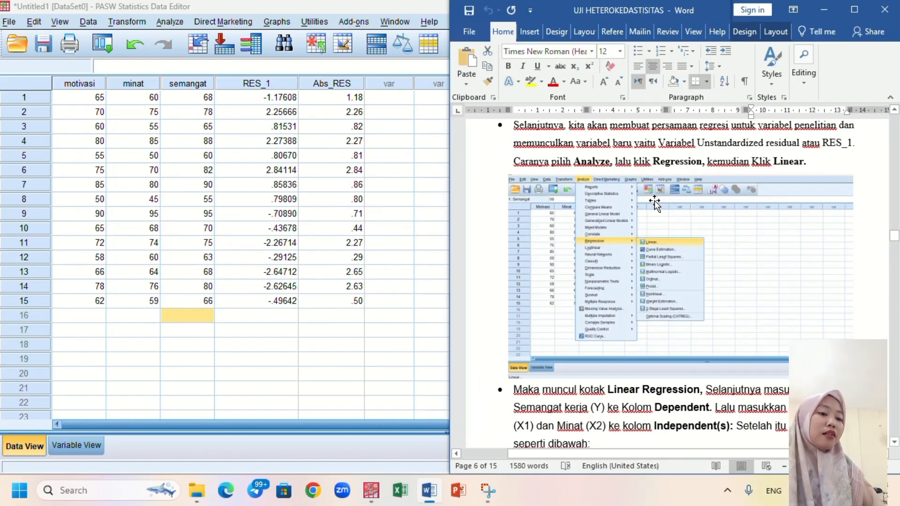
click(855, 9)
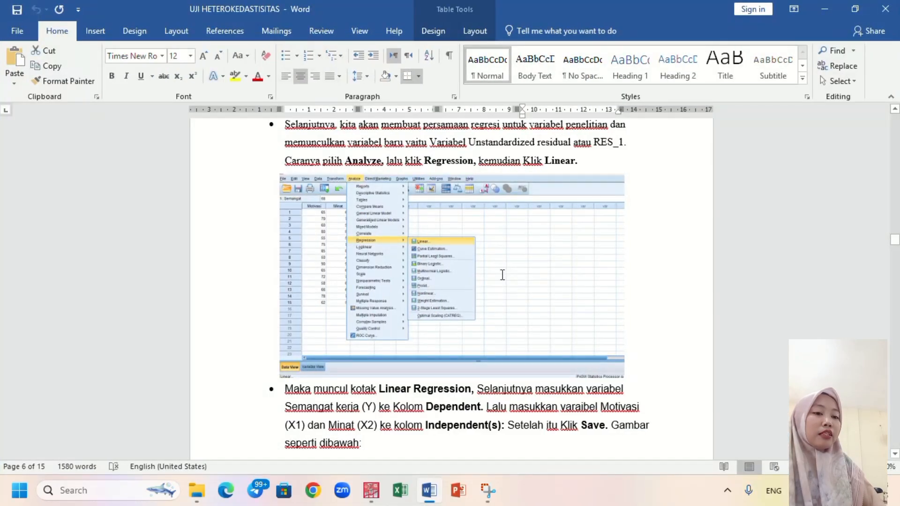
scroll(503, 275, down, 20)
scroll(502, 274, down, 20)
scroll(502, 275, up, 9)
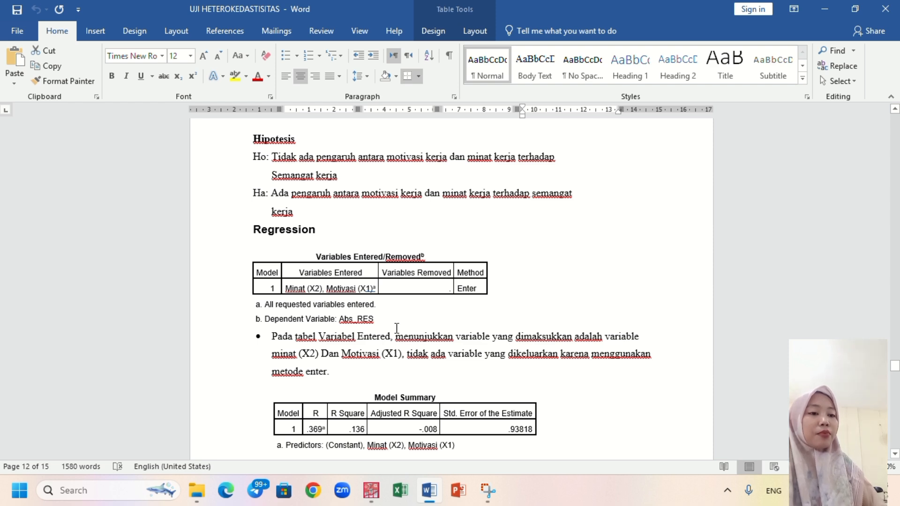
Step: Read the guide's Model Summary interpretation, ANOVA table and decision rules for the F and significance tests
scroll(397, 328, down, 5)
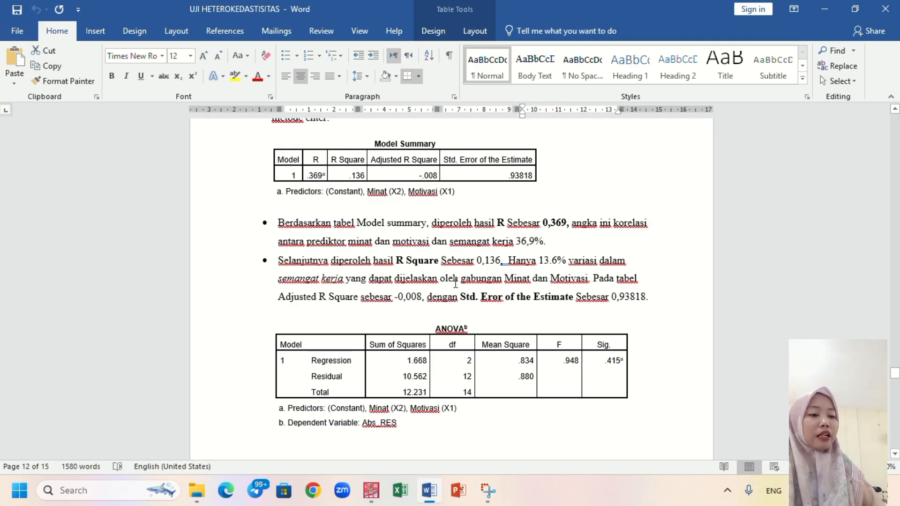
scroll(455, 283, down, 3)
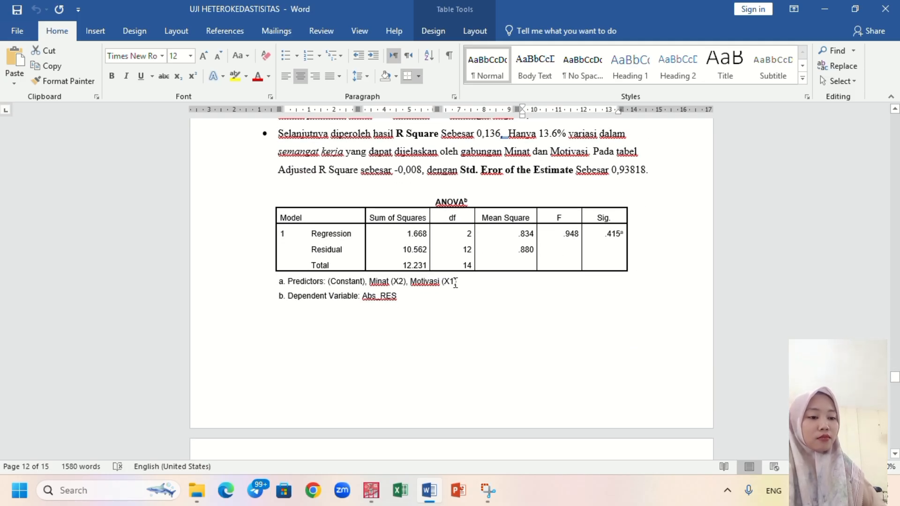
scroll(455, 283, up, 1)
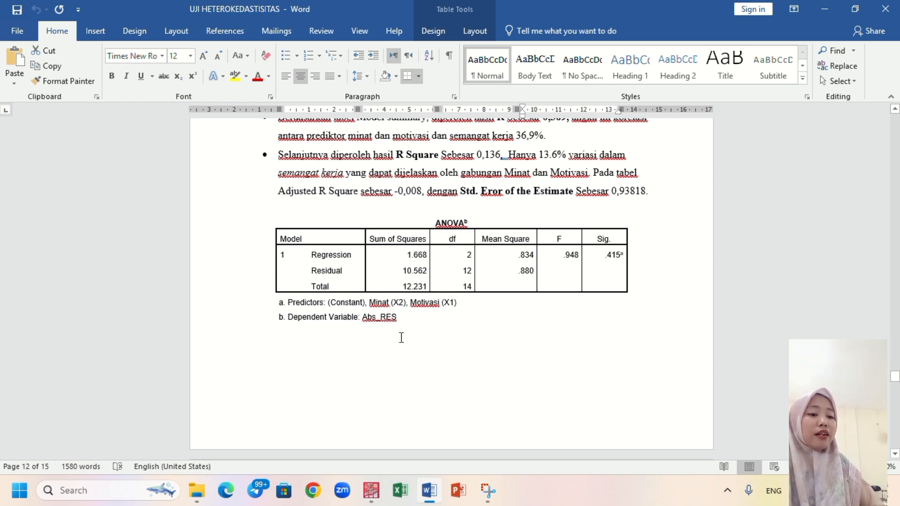
scroll(445, 311, down, 4)
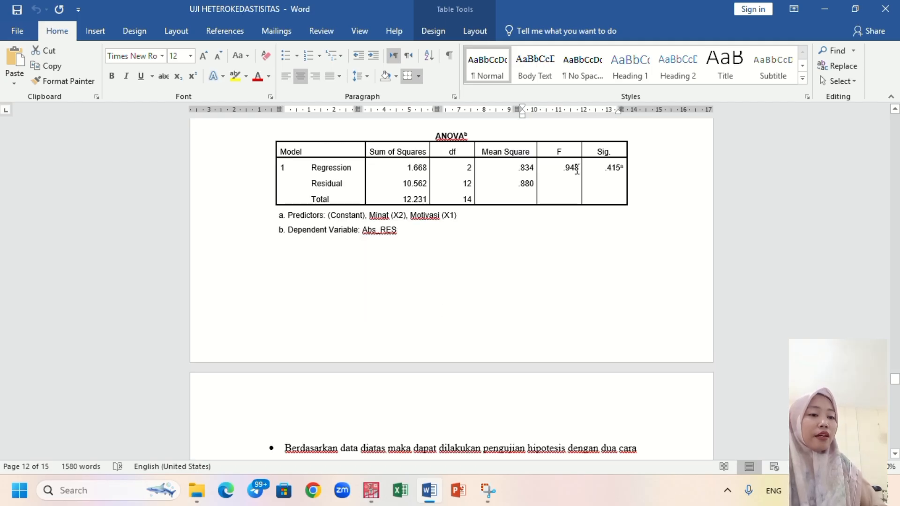
scroll(478, 310, down, 10)
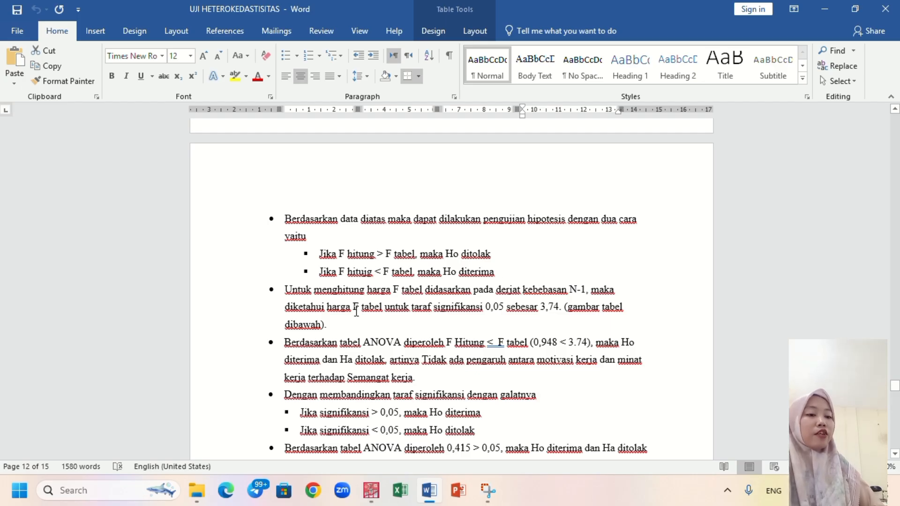
Step: Correct the misspelled word in the second F decision rule so it reads "Jika F hitung < F tabel"
click(368, 270)
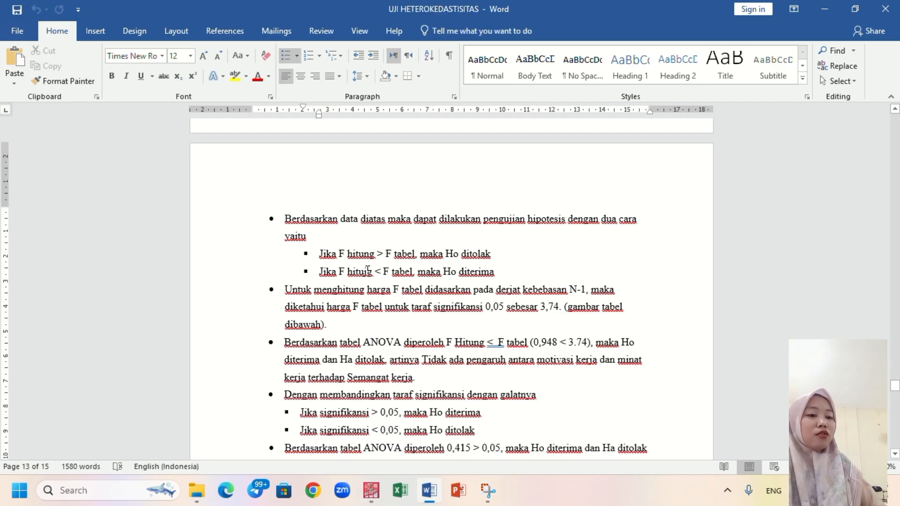
key(BackSpace)
text(N)
key(BackSpace)
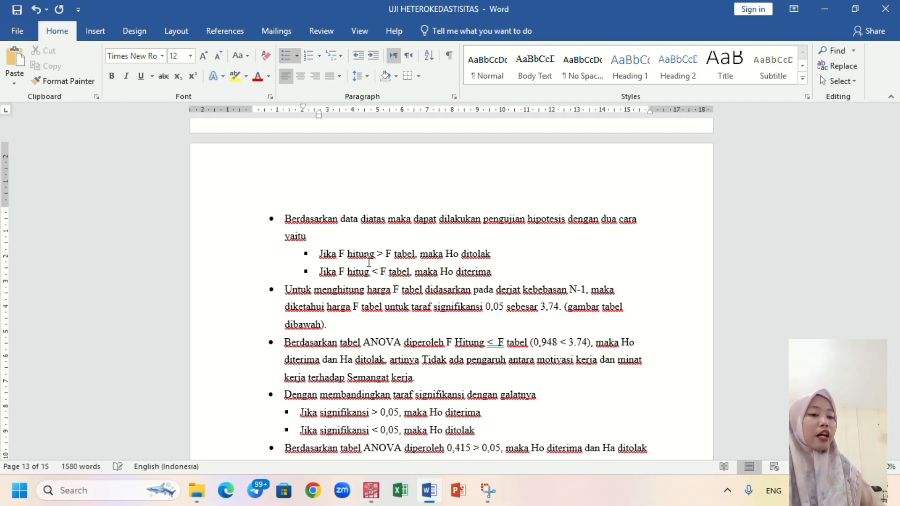
text(n)
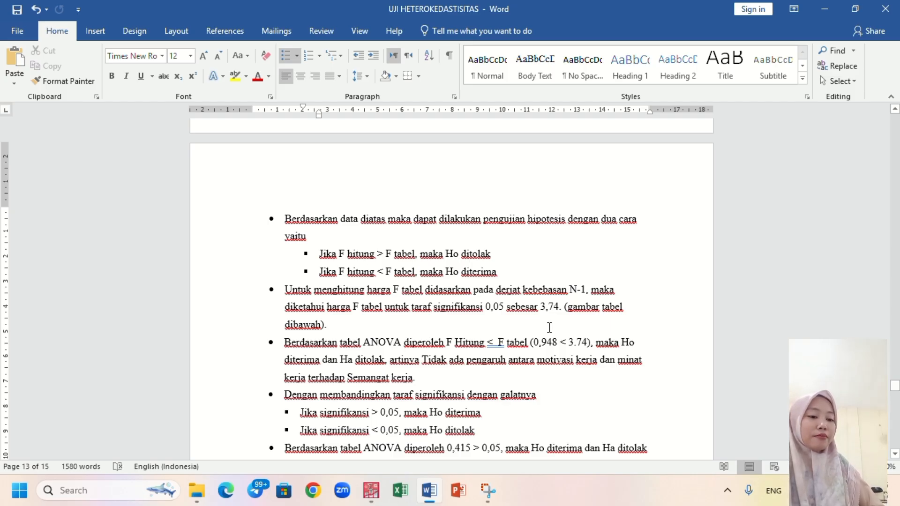
Step: Enlarge the guide's F distribution table for probability 0,05 and look up the value for denominator df 14 and numerator df 2
scroll(550, 327, down, 6)
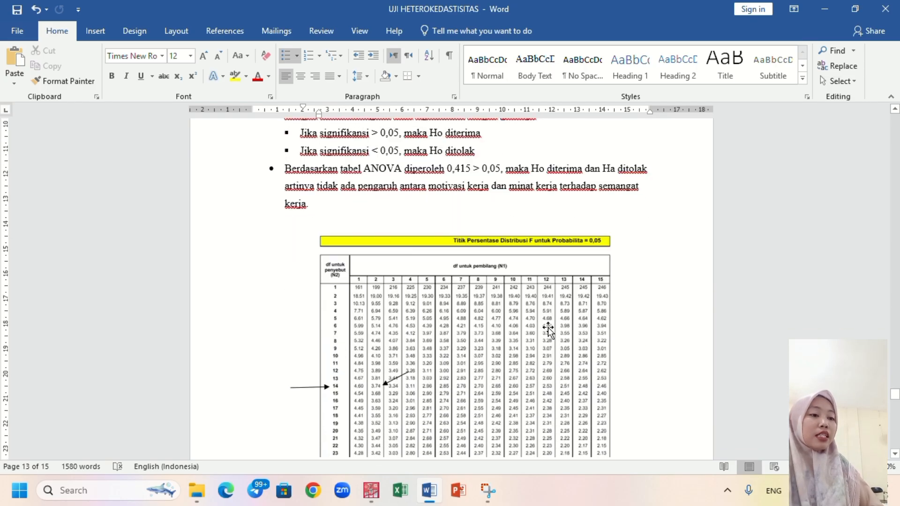
scroll(549, 328, down, 1)
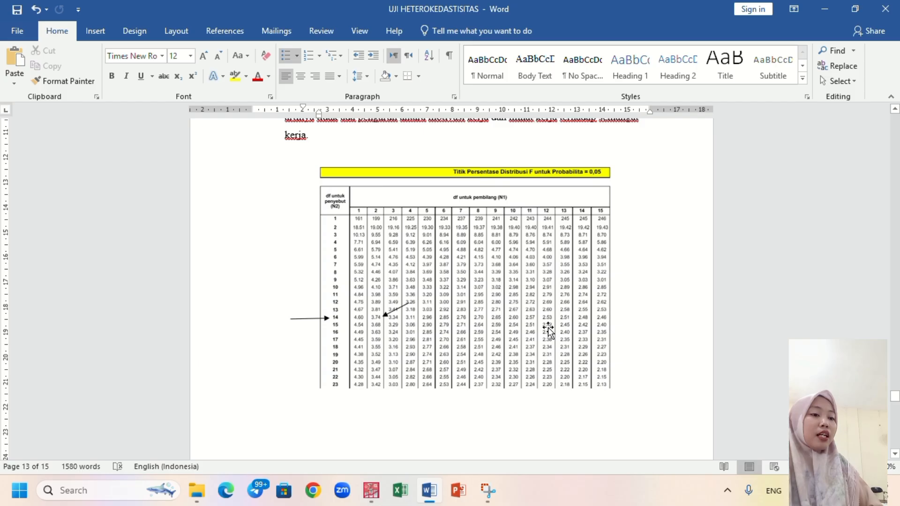
ctrl+scroll(549, 329, up, 5)
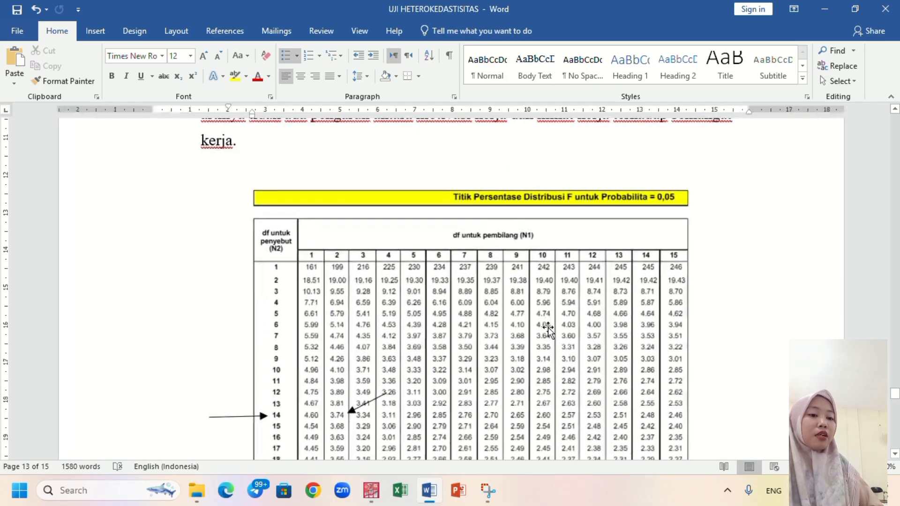
scroll(549, 329, down, 1)
scroll(548, 329, up, 1)
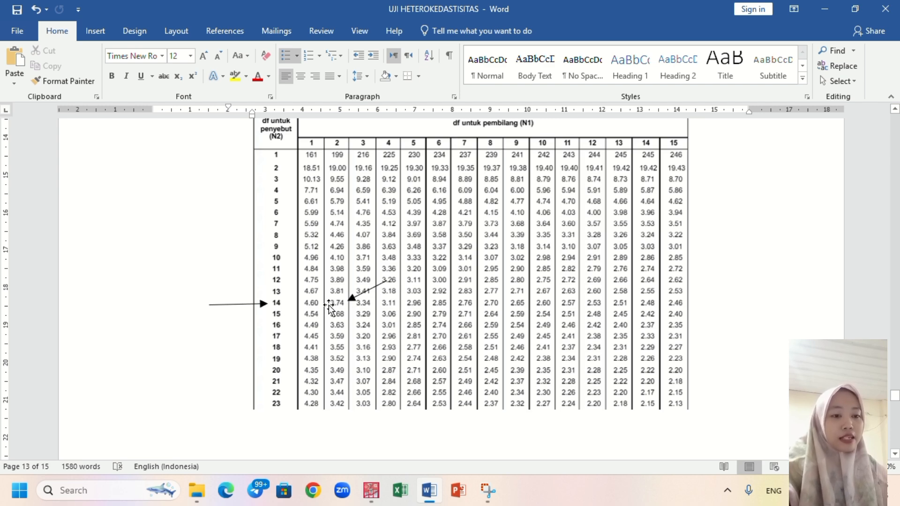
Step: Read the guide's F-test and significance conclusions and check them against the F and Sig. values in the ANOVA table
scroll(338, 309, up, 10)
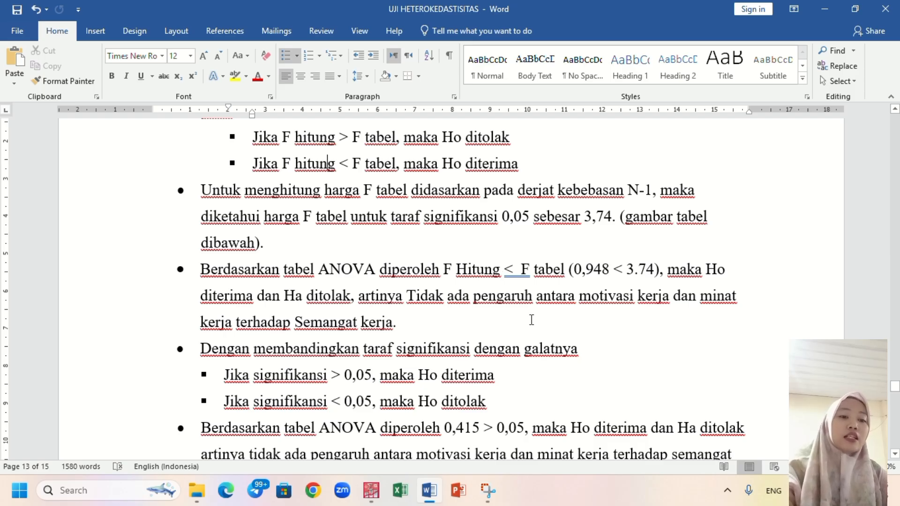
scroll(531, 320, down, 1)
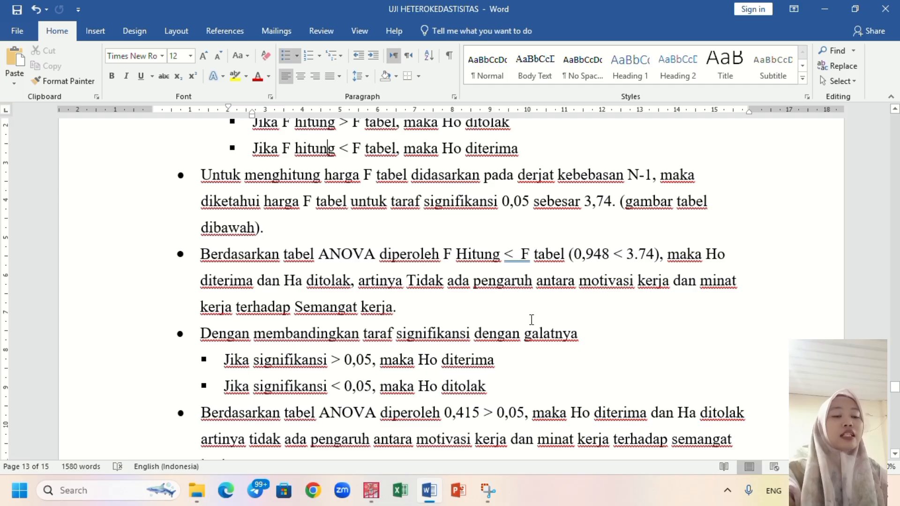
scroll(532, 320, down, 1)
scroll(531, 320, down, 1)
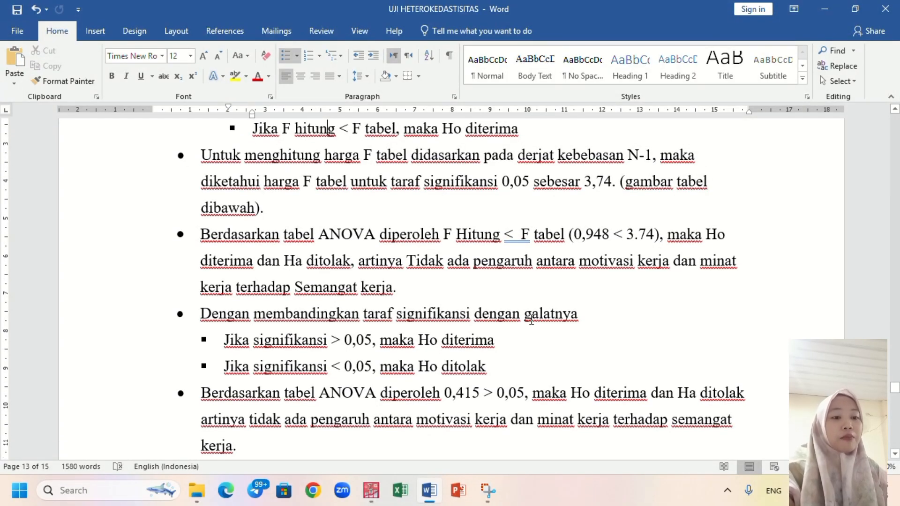
scroll(531, 320, down, 3)
scroll(532, 320, down, 3)
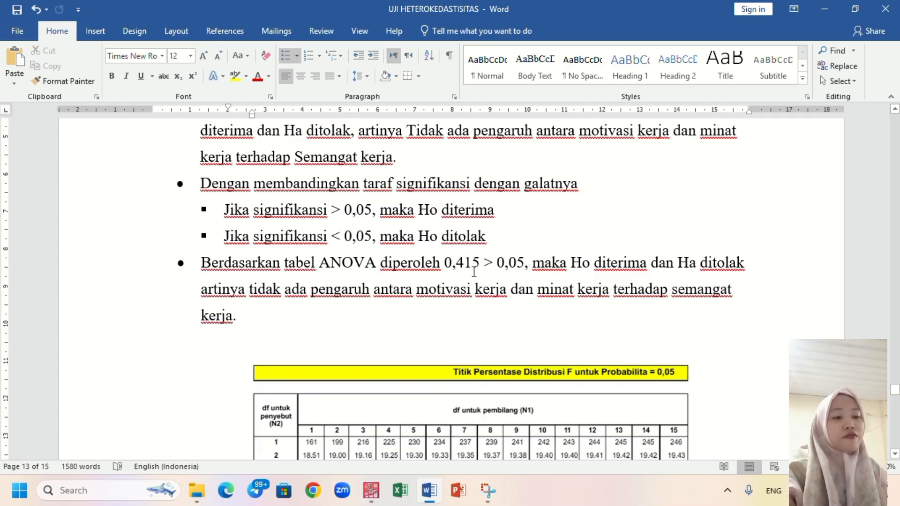
scroll(474, 271, up, 10)
scroll(474, 271, up, 10)
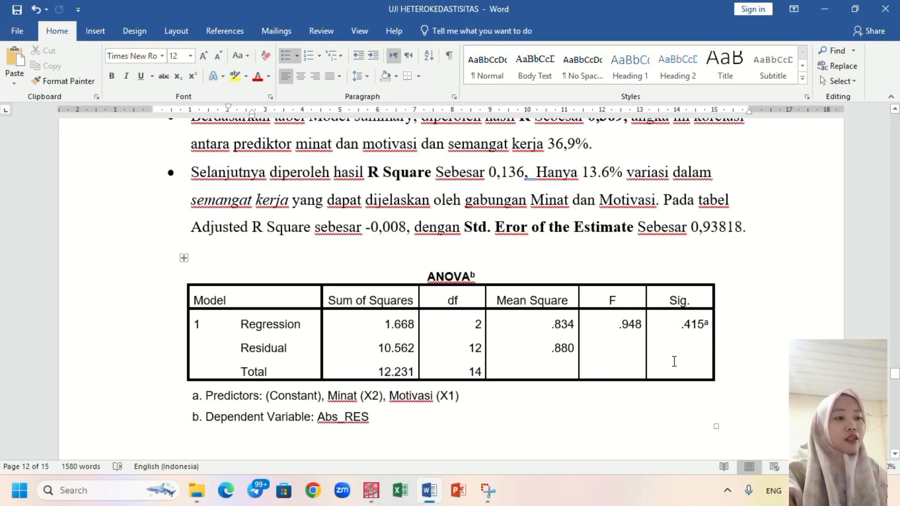
scroll(674, 362, down, 10)
scroll(673, 362, down, 2)
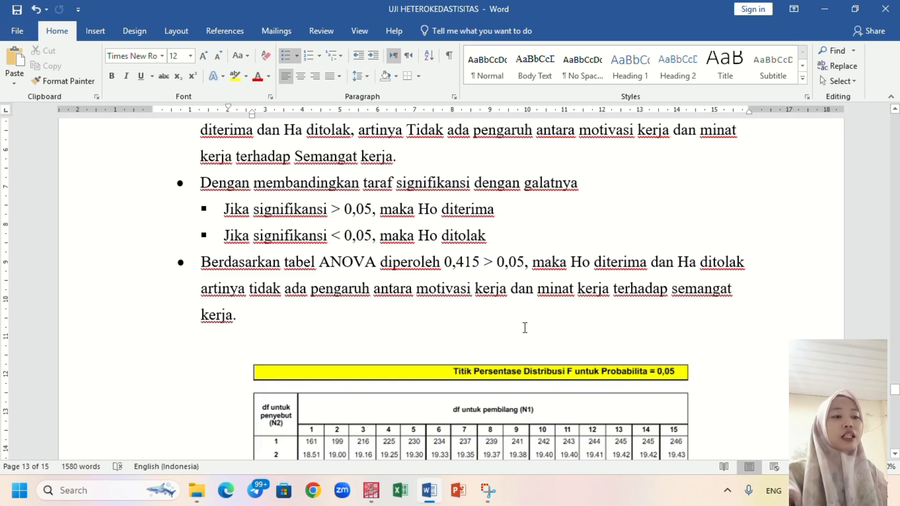
scroll(525, 328, up, 3)
Step: Review the guide's Coefficients table, the significance decision rules below it and the t distribution table
scroll(525, 328, down, 6)
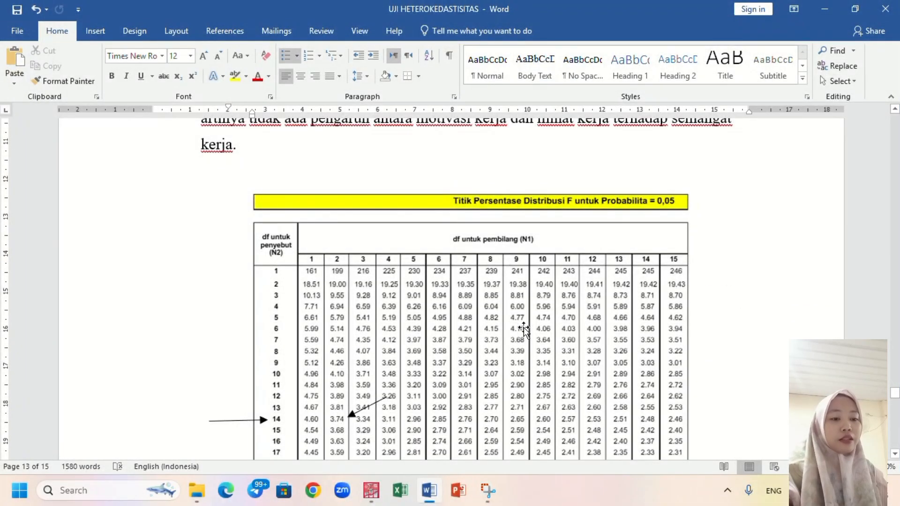
scroll(524, 328, down, 5)
scroll(525, 327, down, 8)
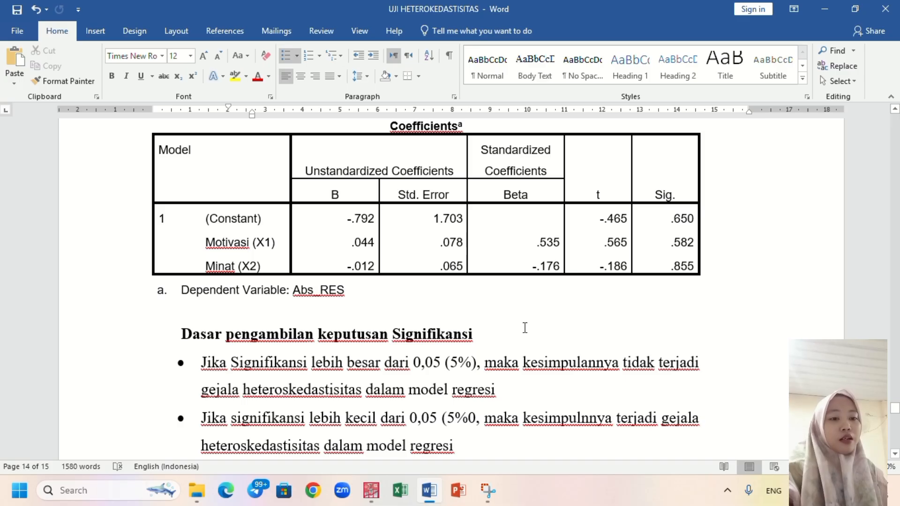
scroll(525, 327, down, 15)
scroll(525, 328, down, 10)
scroll(525, 327, up, 4)
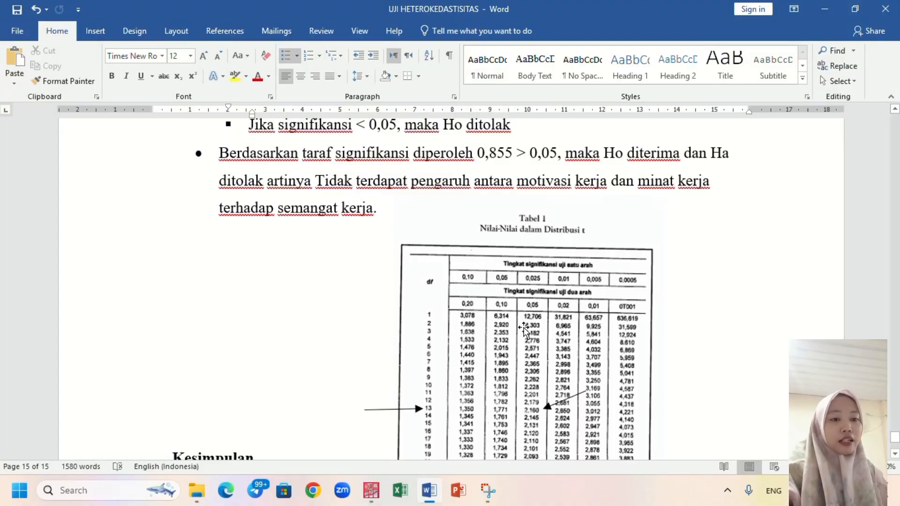
Step: Read the Kesimpulan section at the end of the guide, looking back at the t distribution table above it
scroll(525, 328, down, 5)
scroll(525, 328, down, 2)
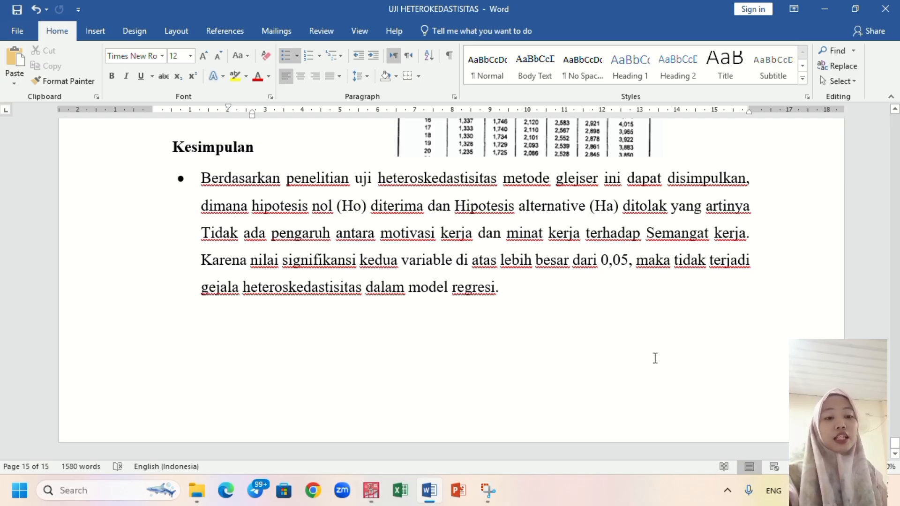
scroll(655, 358, up, 3)
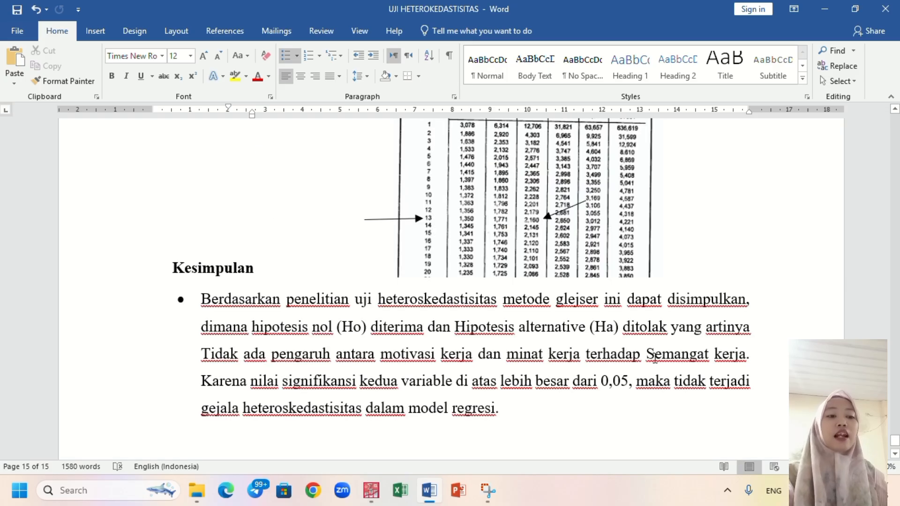
scroll(654, 357, up, 5)
scroll(654, 357, down, 4)
scroll(655, 358, down, 4)
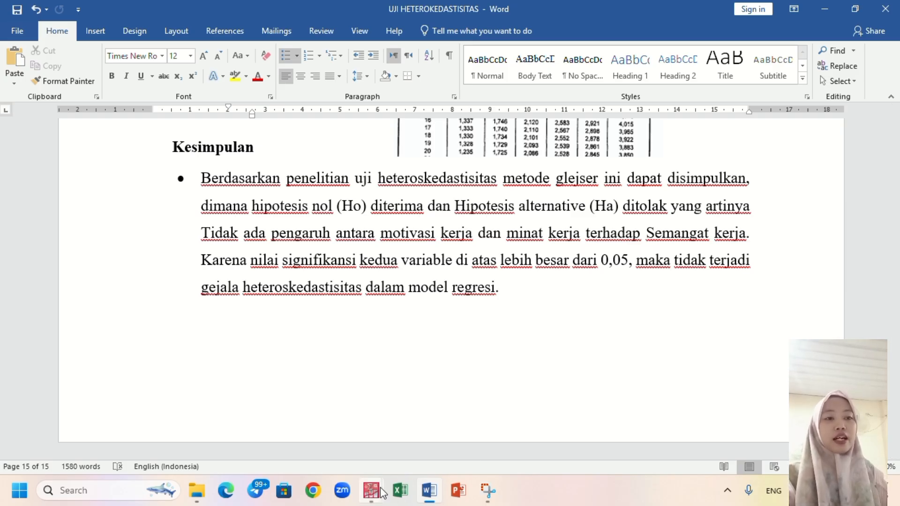
mouse_move(381, 490)
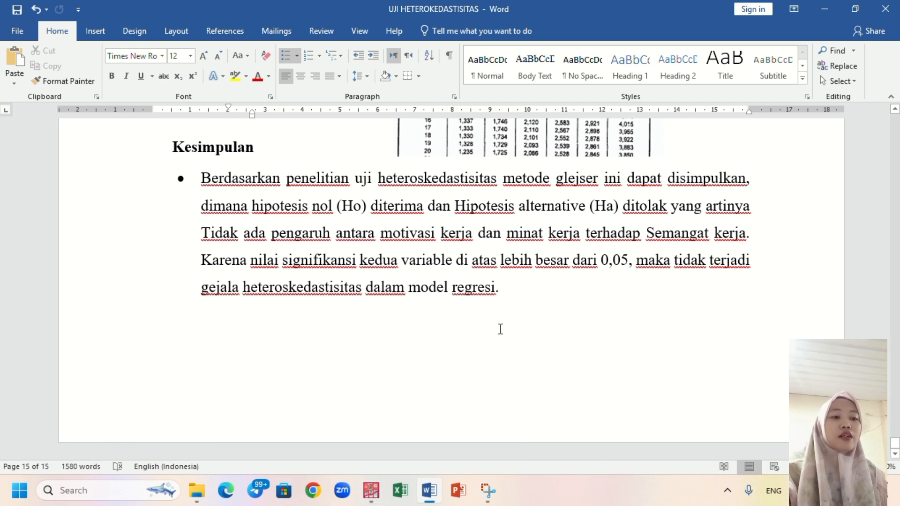